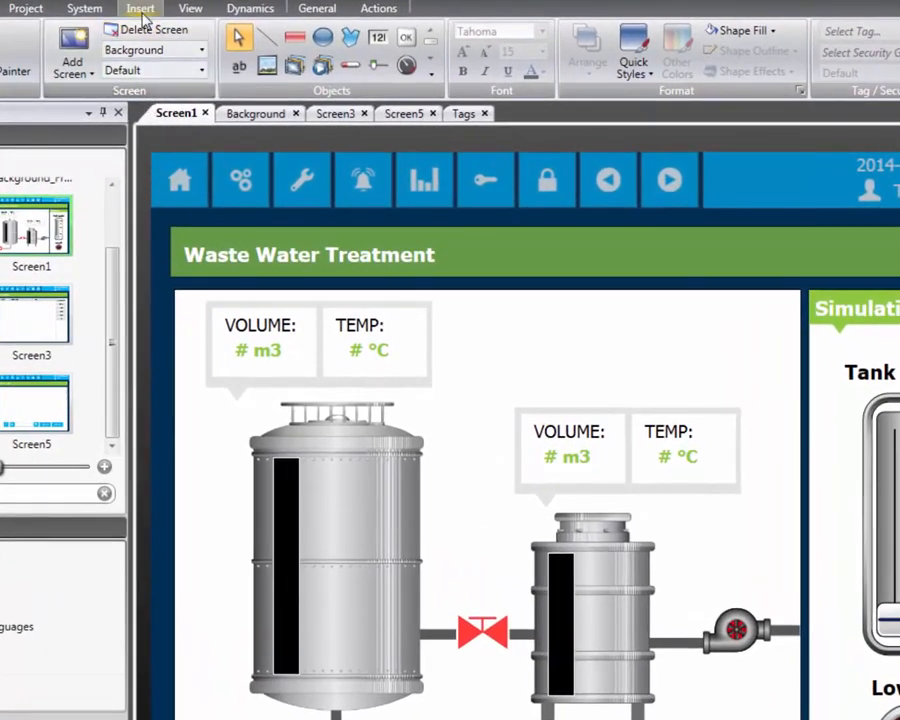
# Insert a new data logger function and add two log items to it.
pyautogui.click(141, 10)
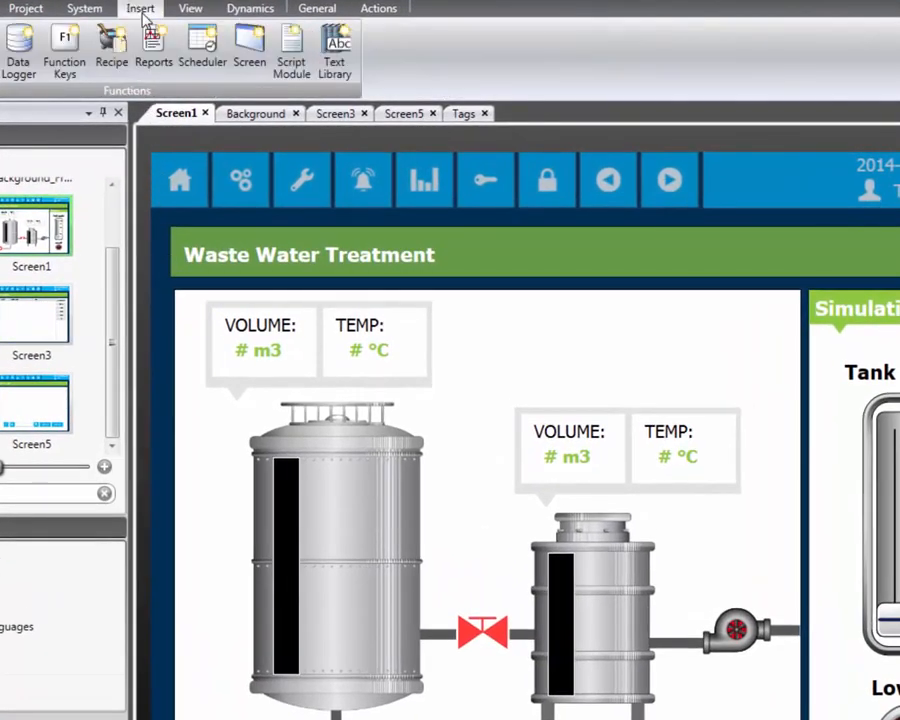
pyautogui.click(20, 58)
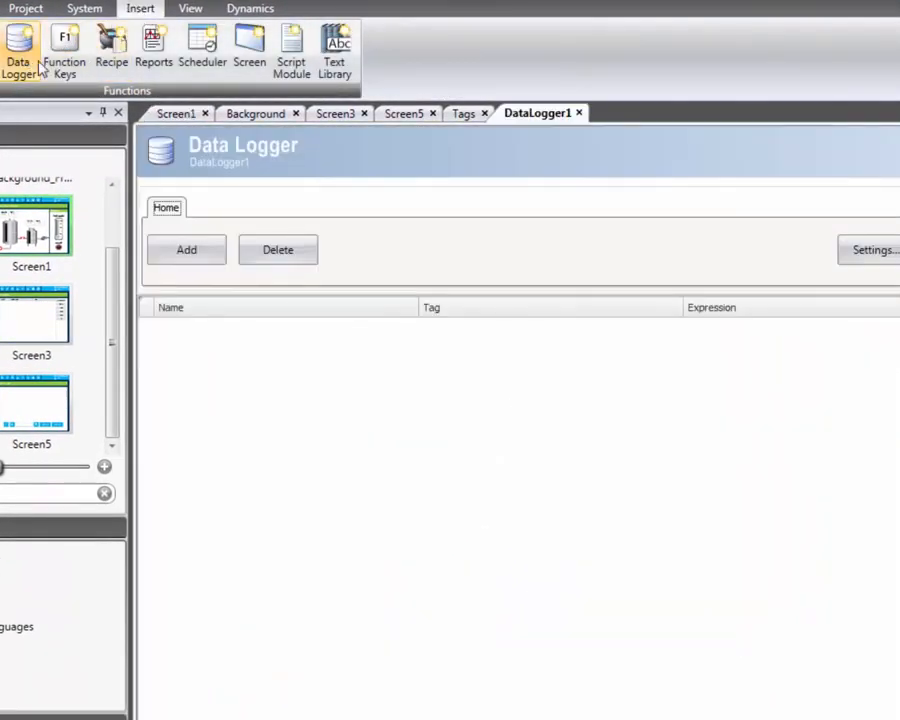
pyautogui.click(181, 262)
pyautogui.click(183, 263)
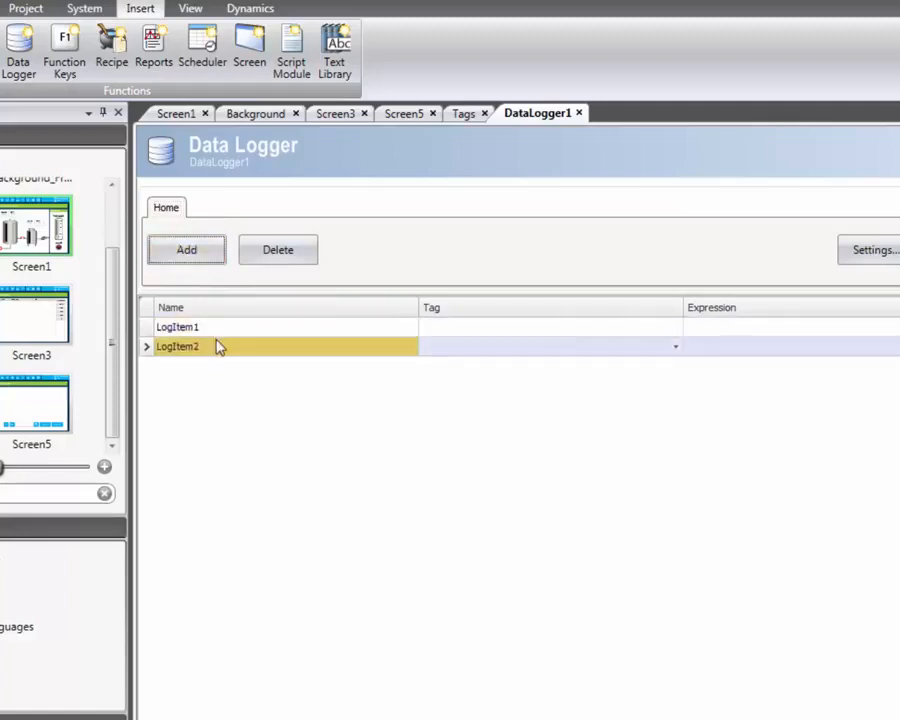
# Rename the first log item as TankLevel and connect it to the TankLevel1 tag.
pyautogui.click(221, 336)
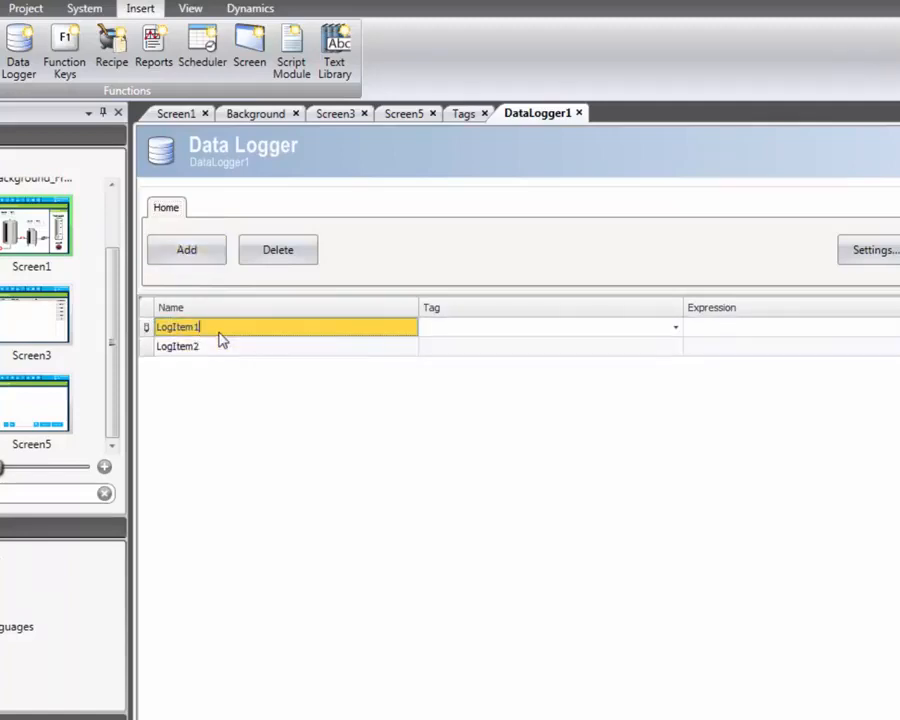
pyautogui.doubleClick(220, 331)
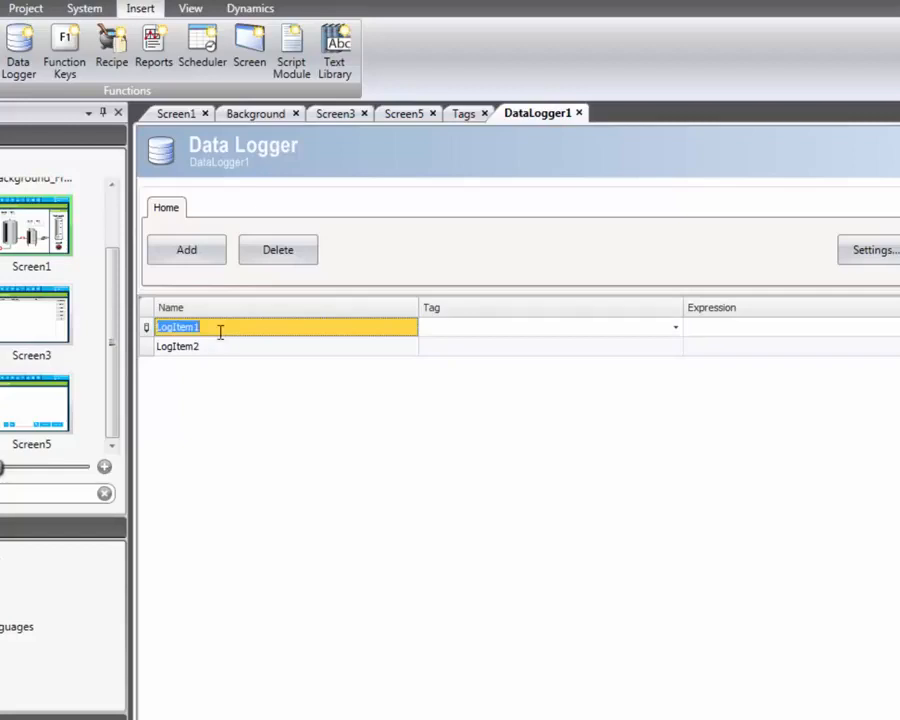
pyautogui.write('TankLevel')
pyautogui.click(676, 329)
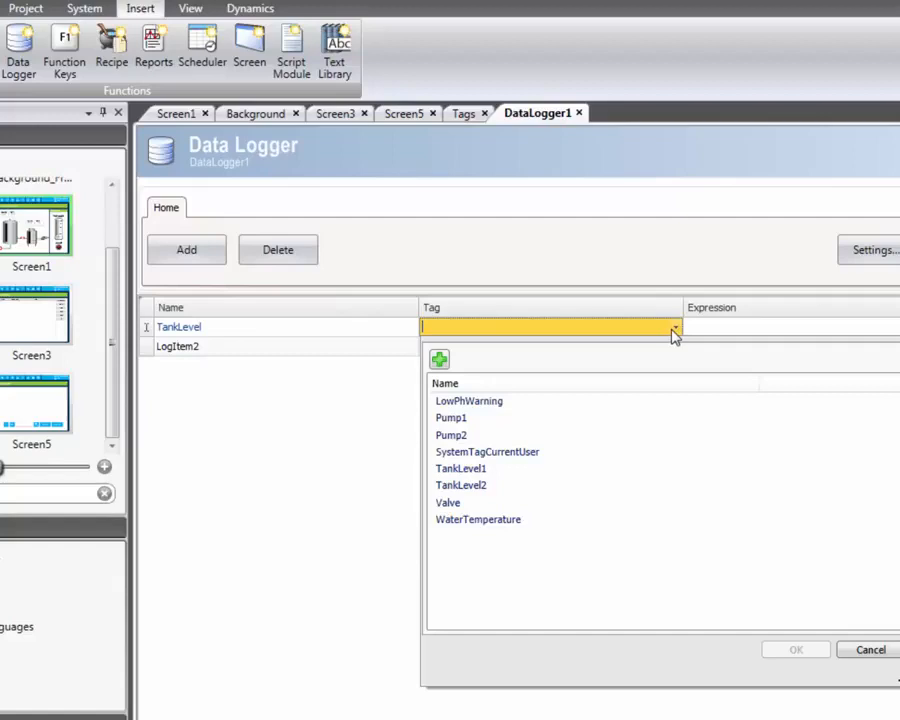
pyautogui.doubleClick(506, 468)
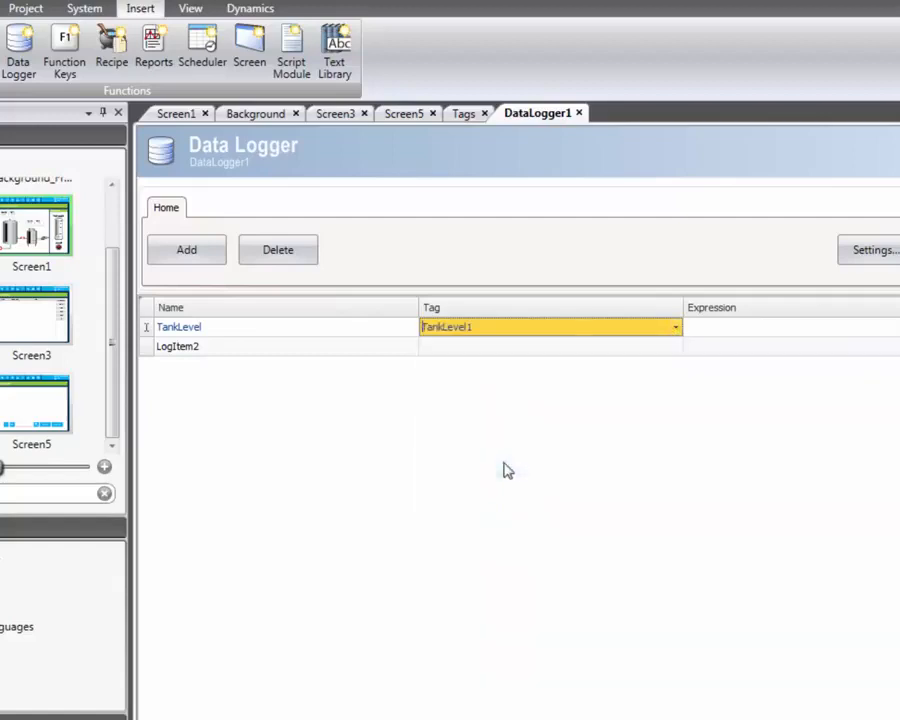
# Rename the second log item as ValveStatus and connect it to the Valve tag.
pyautogui.click(250, 345)
pyautogui.write('ValveStatus')
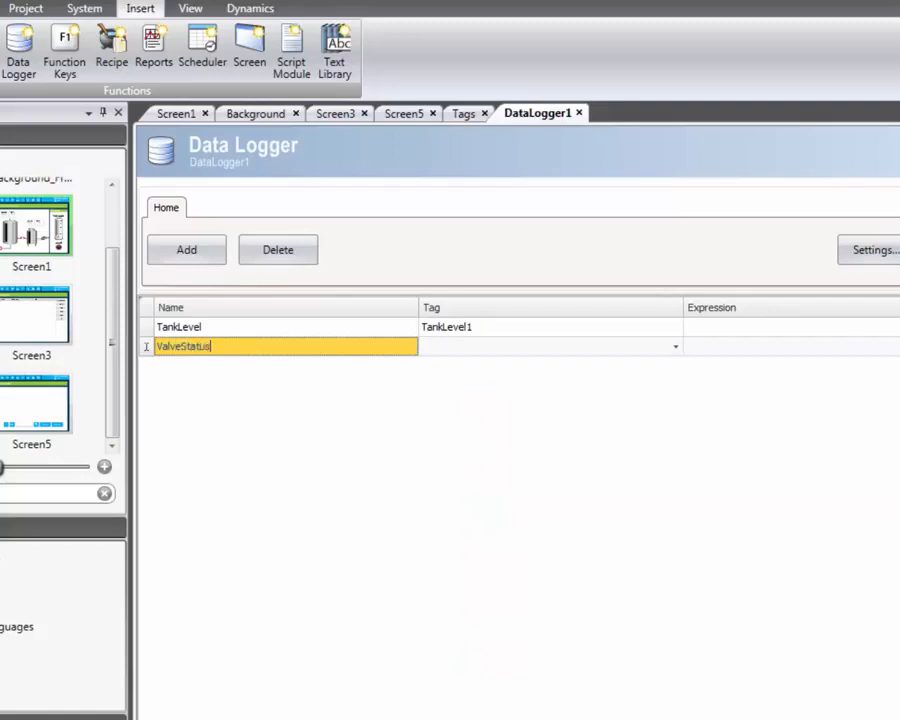
pyautogui.click(675, 346)
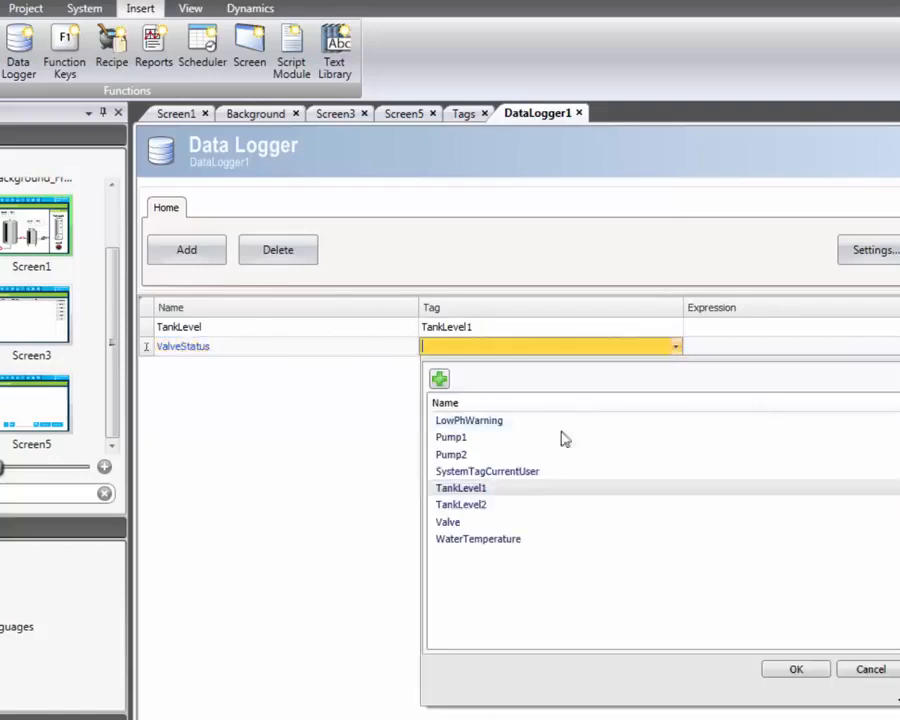
pyautogui.click(466, 523)
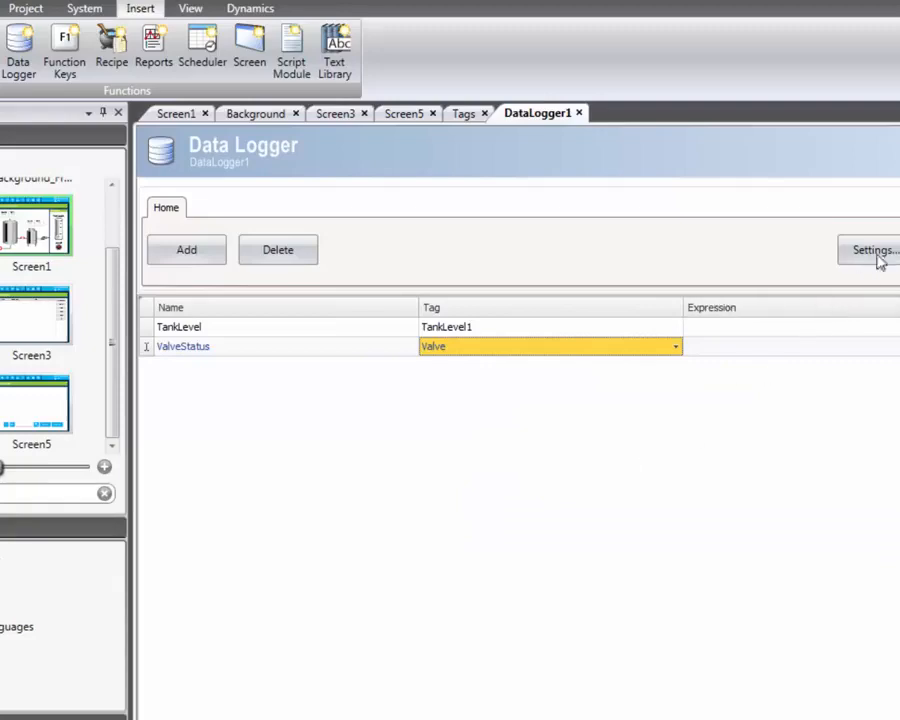
# Configure the data logger to log at an interval of 1 second with a maximum of 3600 logged rows.
pyautogui.click(872, 251)
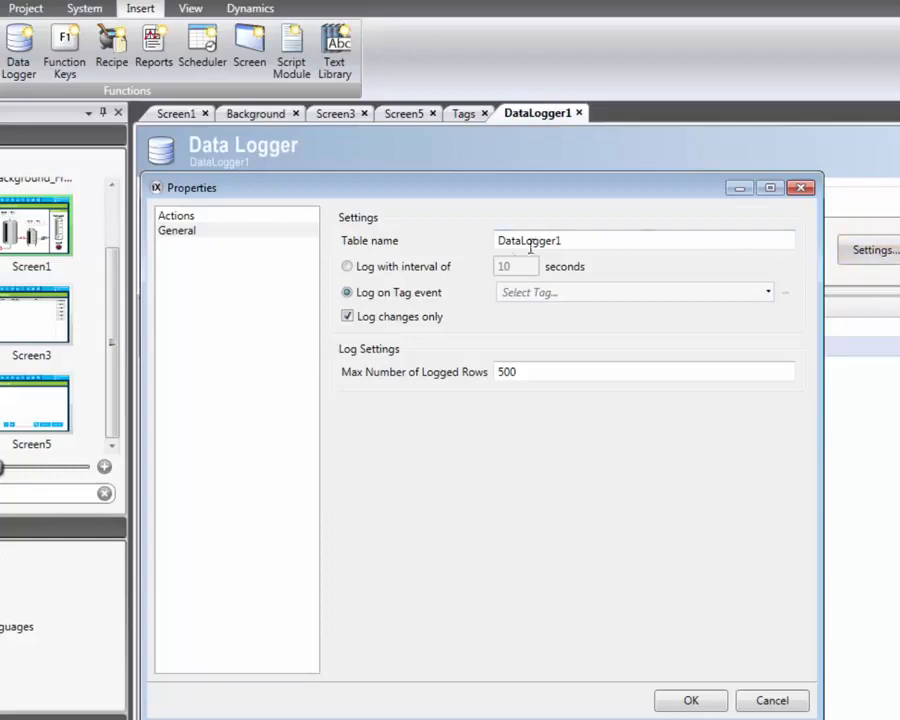
pyautogui.click(426, 267)
pyautogui.doubleClick(507, 265)
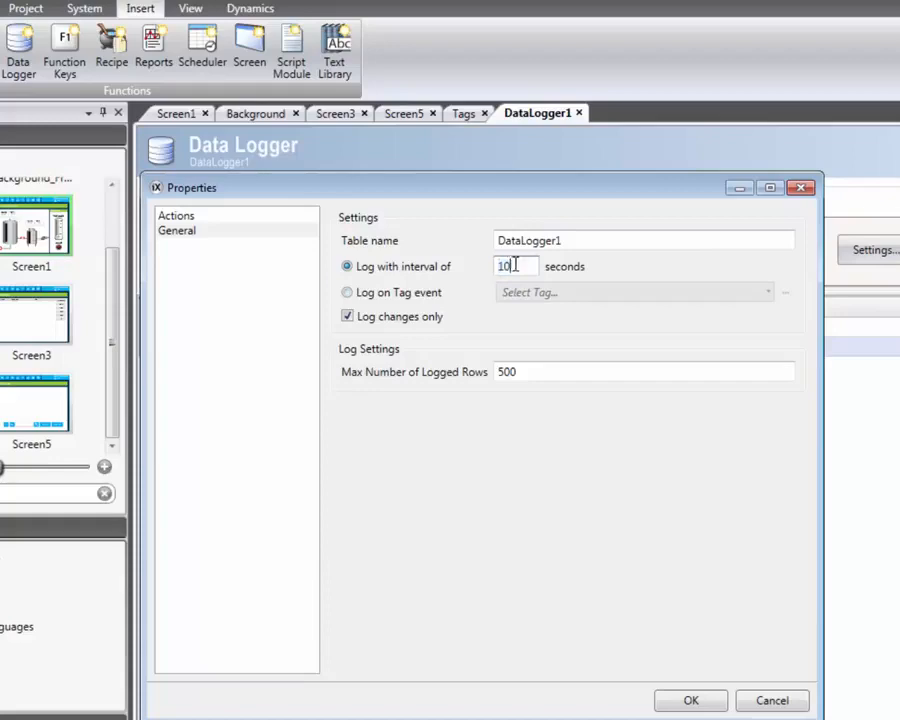
pyautogui.write('1')
pyautogui.click(510, 372)
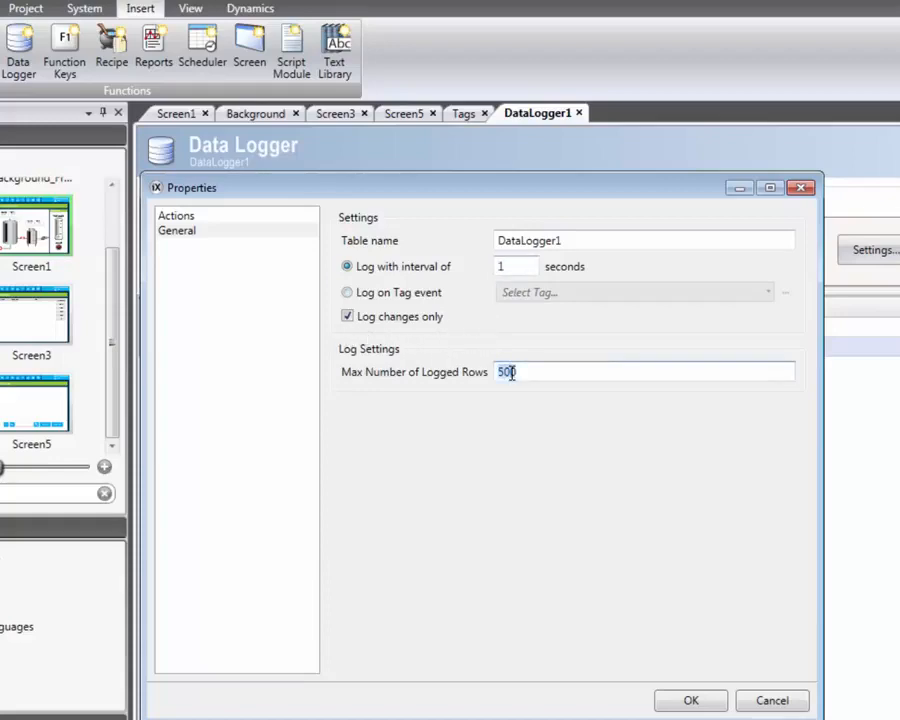
pyautogui.doubleClick(511, 372)
pyautogui.write('3600')
pyautogui.click(679, 700)
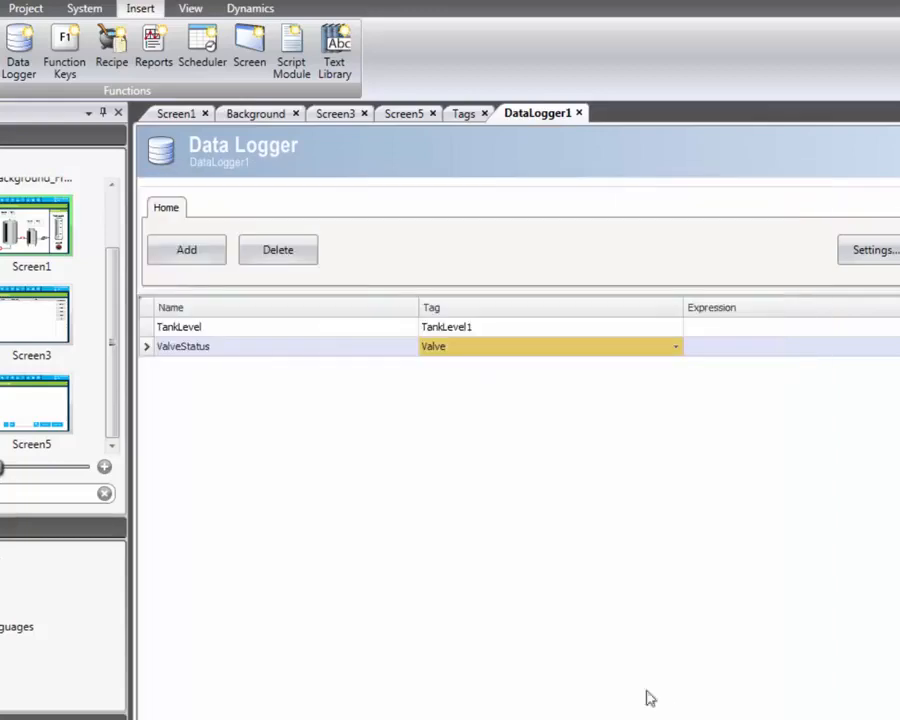
# Draw a trend viewer on Screen5 that fills the grey Historical Data area above the row of buttons.
pyautogui.doubleClick(38, 411)
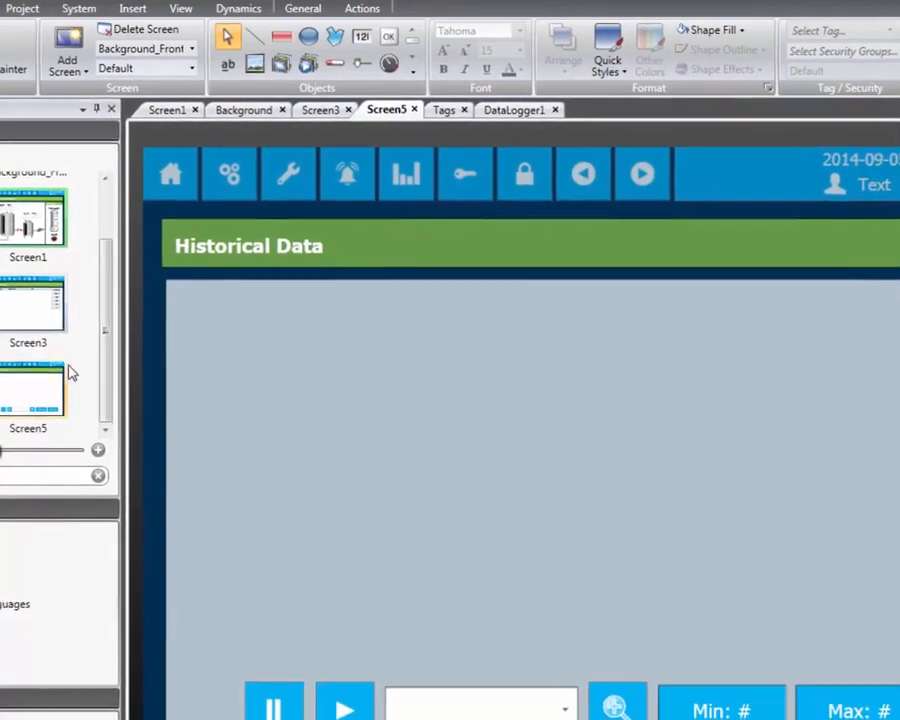
pyautogui.click(369, 57)
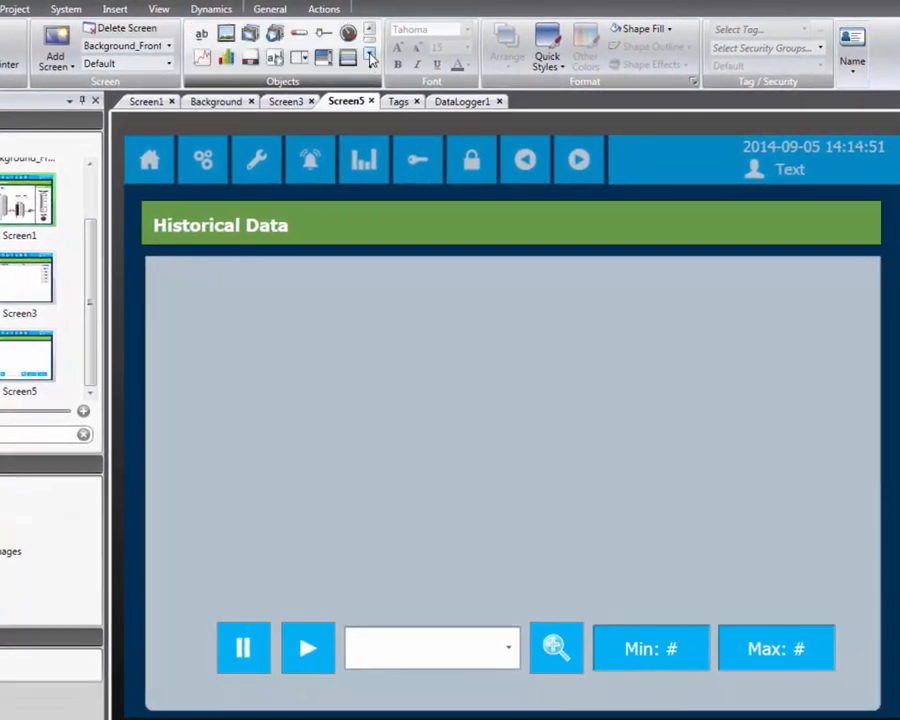
pyautogui.click(203, 57)
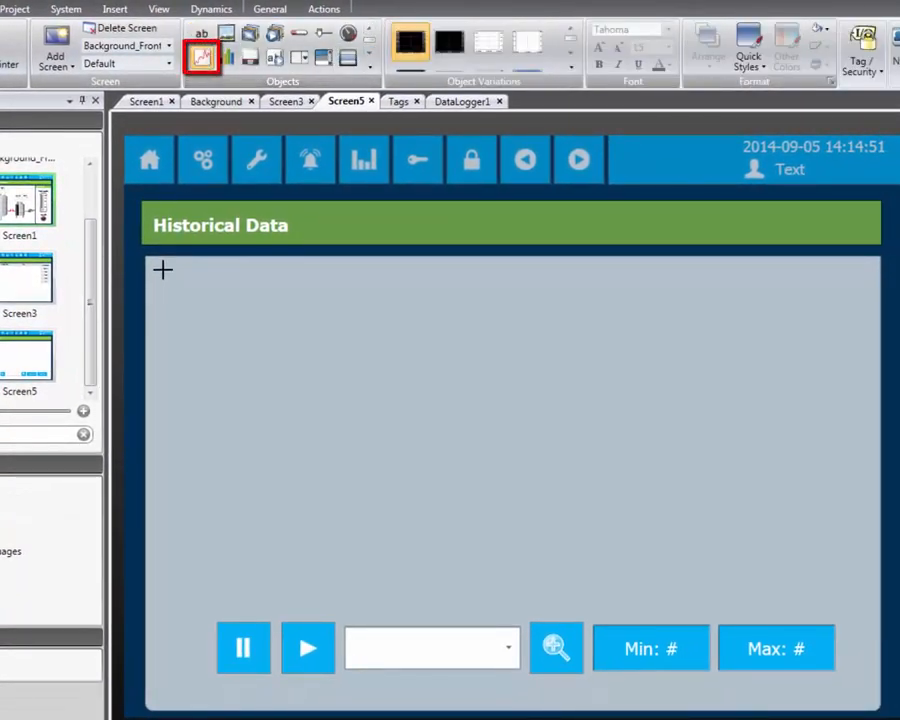
pyautogui.moveTo(163, 268)
pyautogui.mouseDown()
pyautogui.moveTo(532, 524)
pyautogui.moveTo(869, 607)
pyautogui.mouseUp()
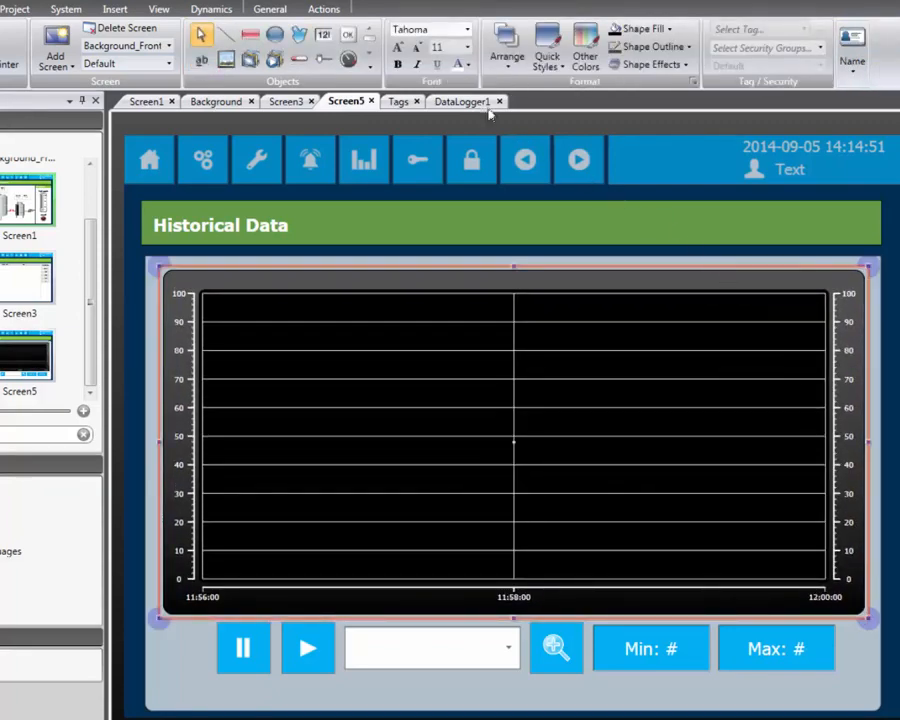
# Increase the trend viewer's font size to 18 and apply the Chrome style.
pyautogui.click(398, 48)
pyautogui.click(400, 49)
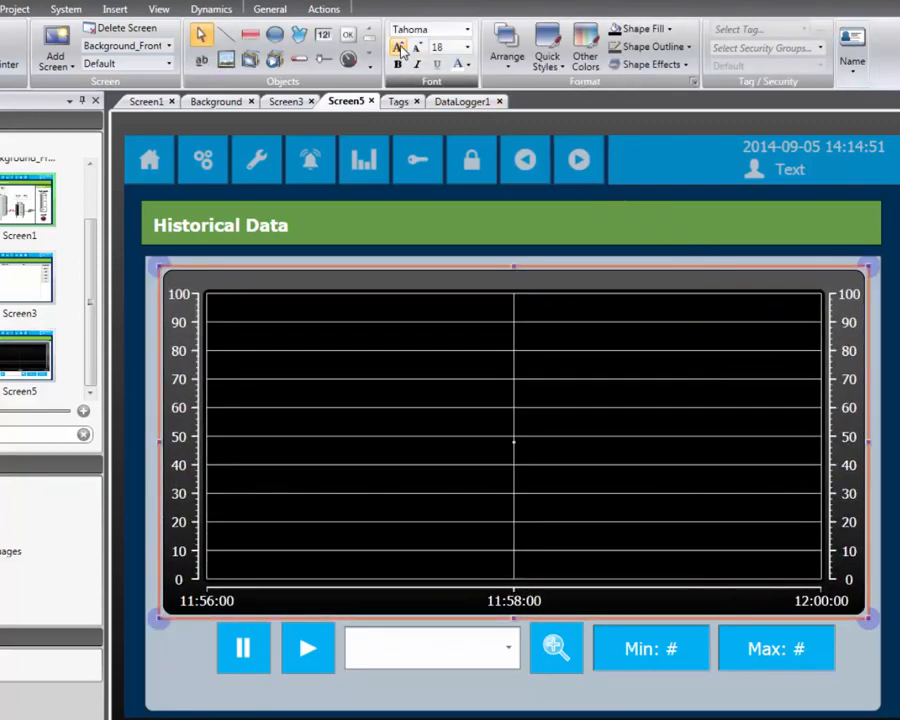
pyautogui.click(273, 12)
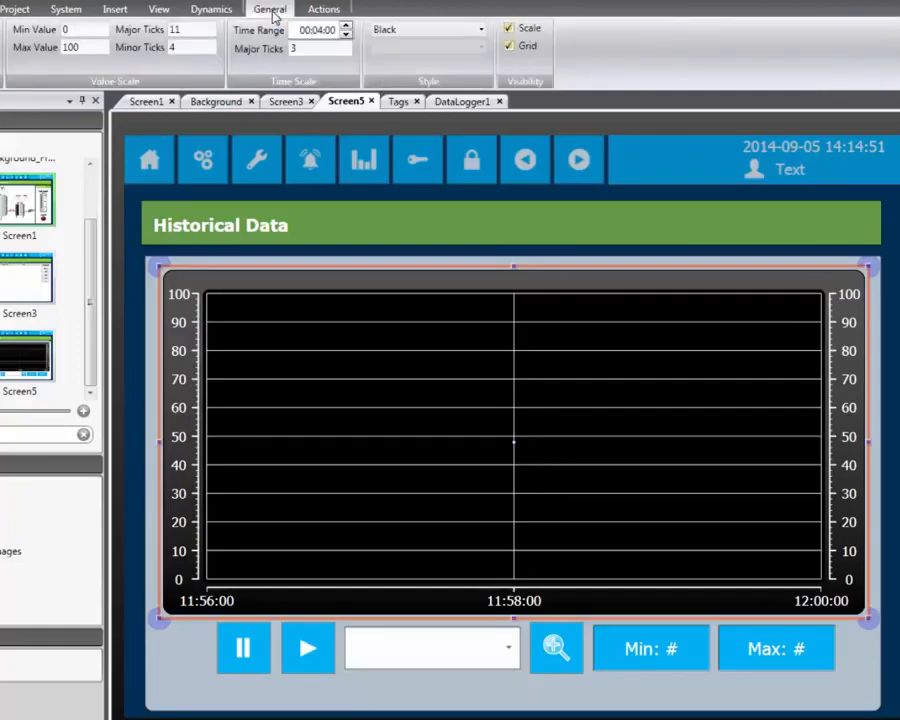
pyautogui.click(390, 30)
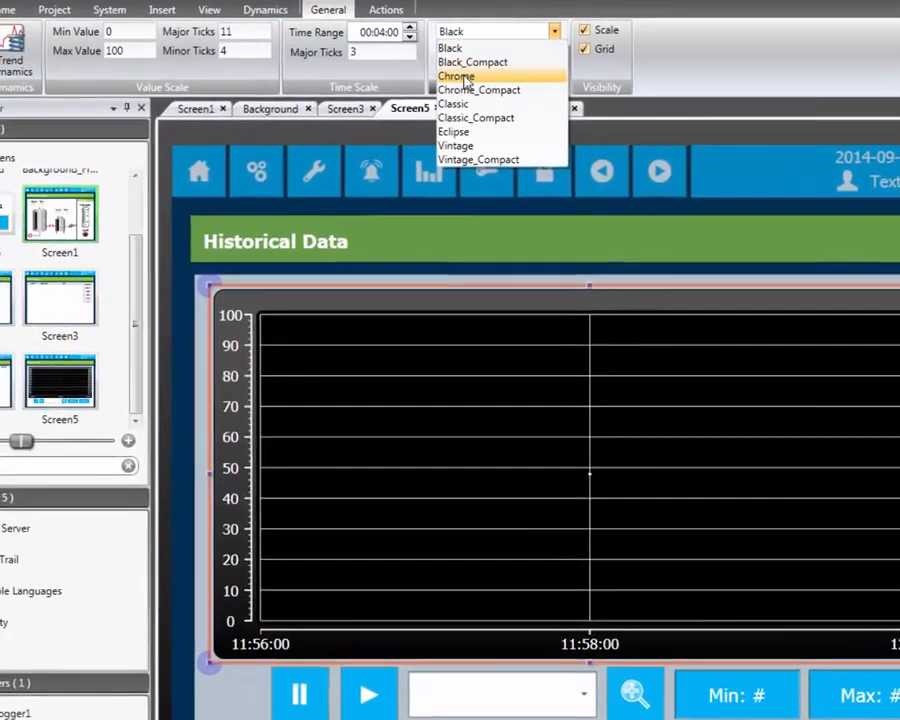
pyautogui.click(389, 71)
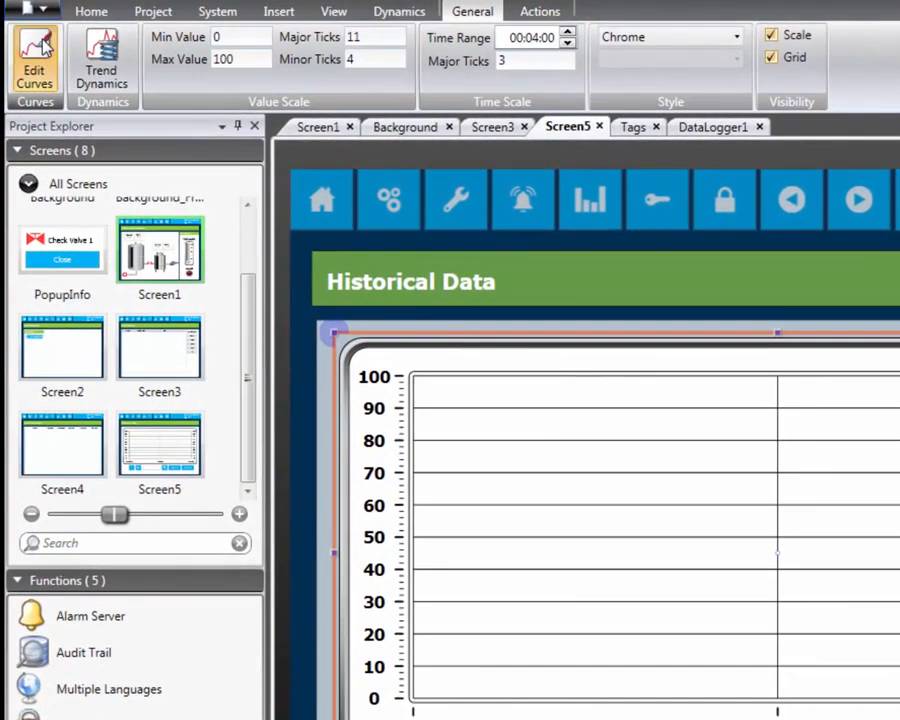
# Add two curves to the trend viewer's curve configuration.
pyautogui.click(42, 46)
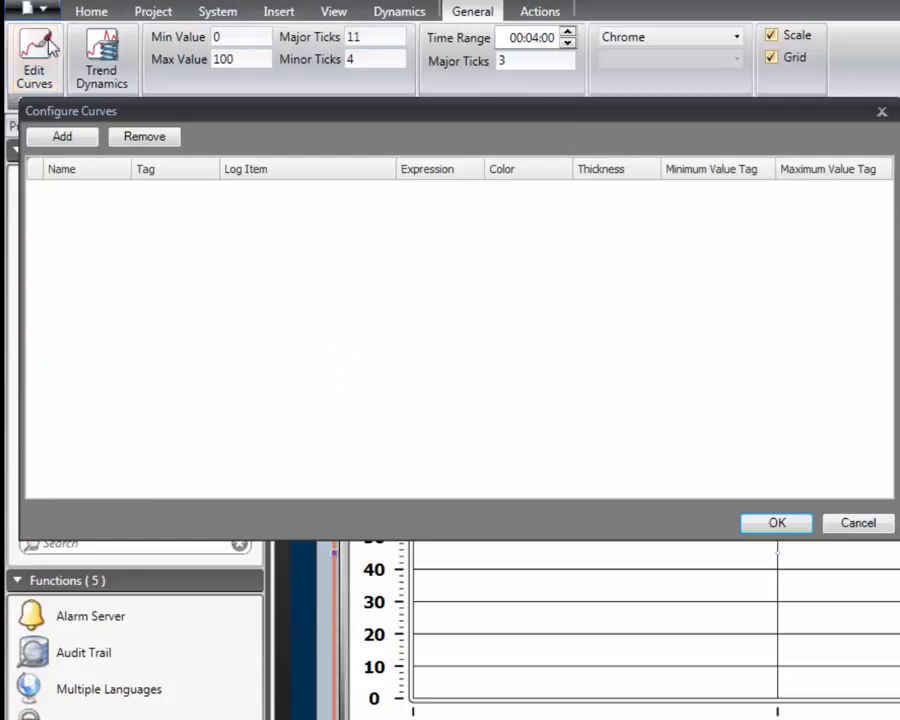
pyautogui.click(56, 139)
pyautogui.click(56, 139)
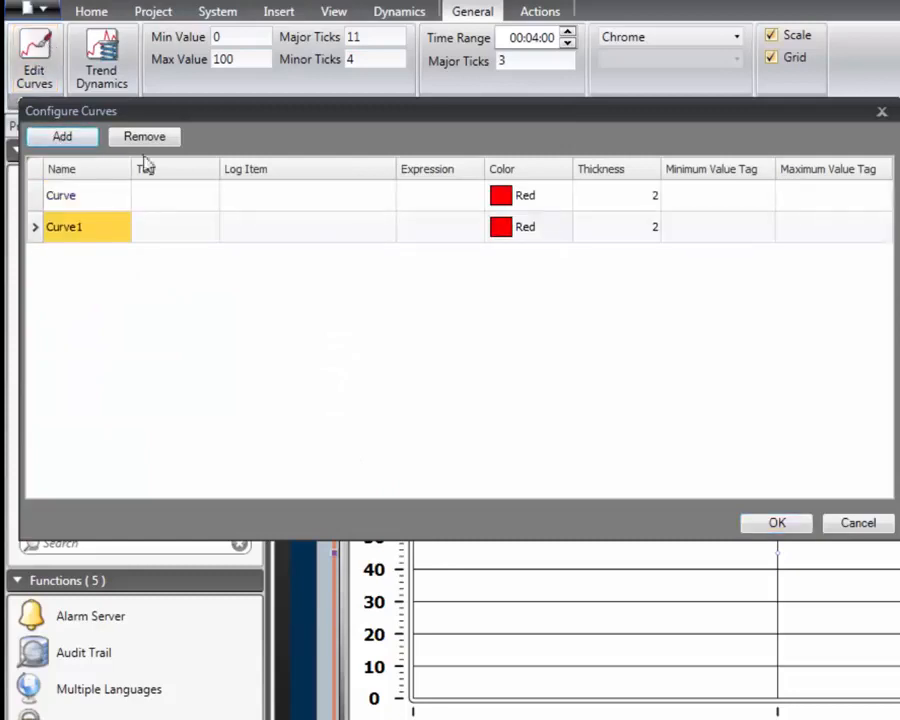
# Assign the DataLogger1 log item TankLevel to the first curve and ValveStatus to the second curve.
pyautogui.click(388, 199)
pyautogui.click(236, 222)
pyautogui.doubleClick(266, 240)
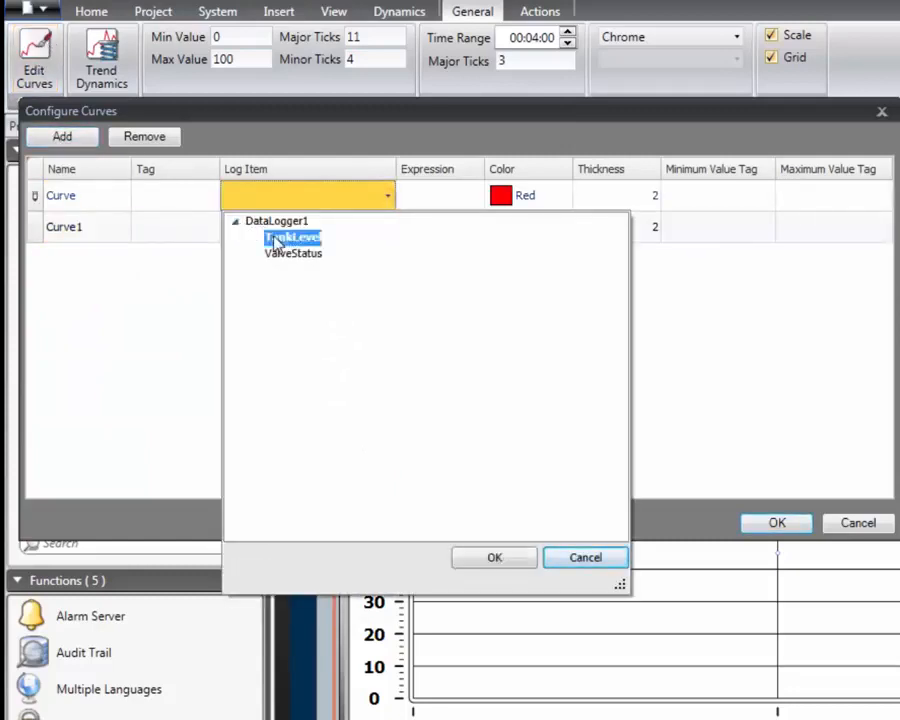
pyautogui.click(388, 227)
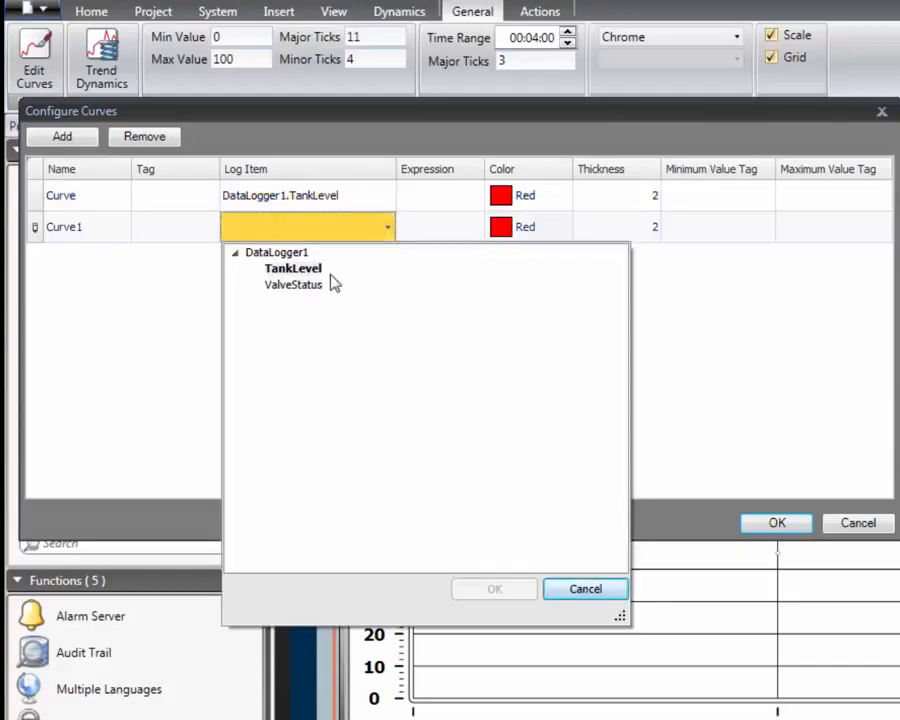
pyautogui.click(300, 286)
pyautogui.doubleClick(306, 289)
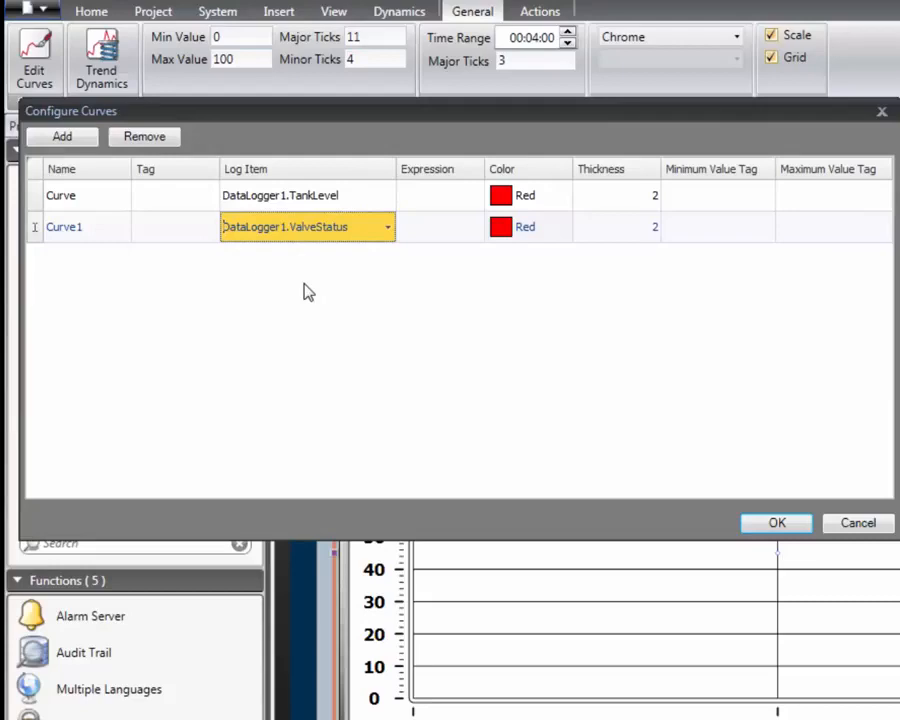
# Create a new expression named CurveOffset for the ValveStatus curve.
pyautogui.click(462, 231)
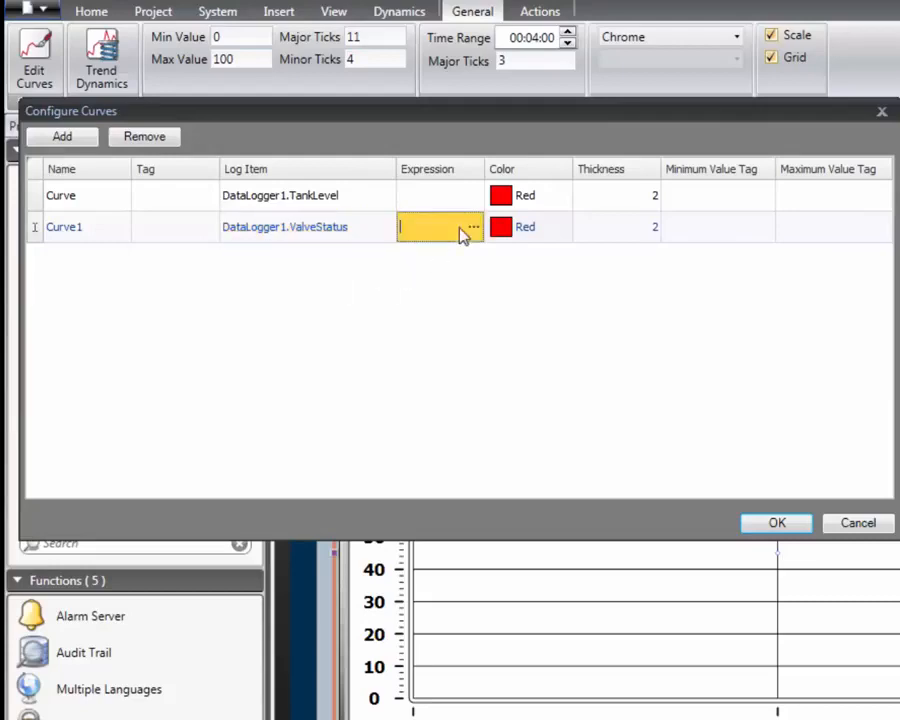
pyautogui.click(474, 231)
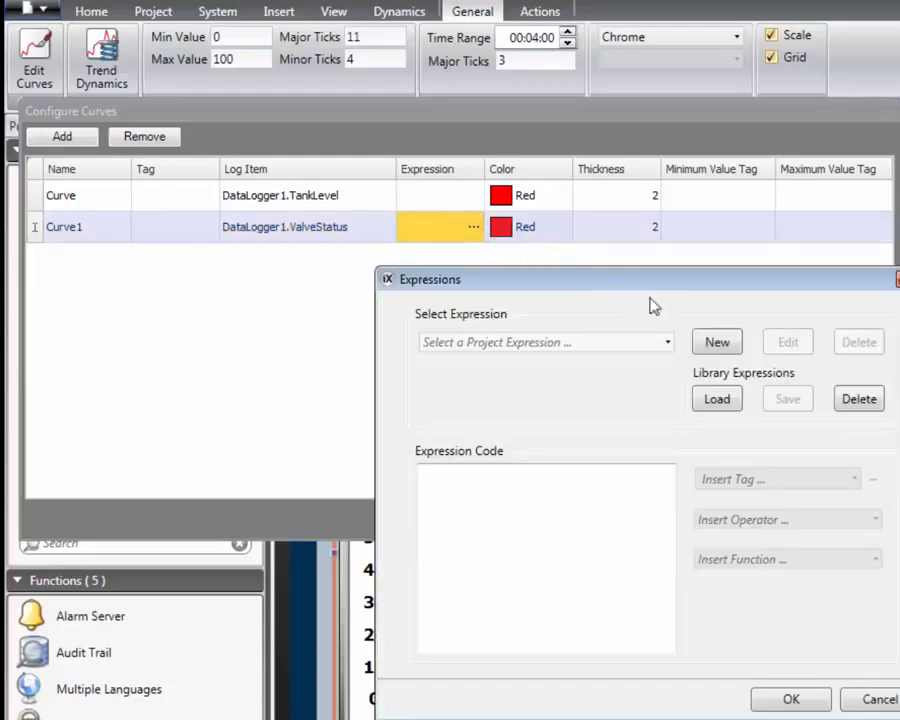
pyautogui.click(717, 343)
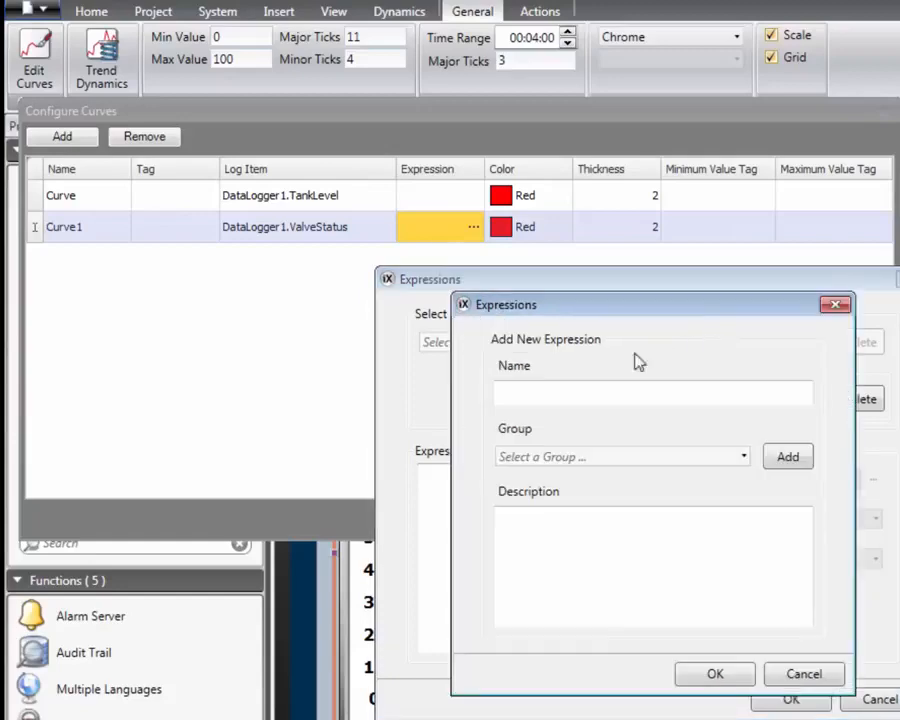
pyautogui.click(568, 390)
pyautogui.write('Curve')
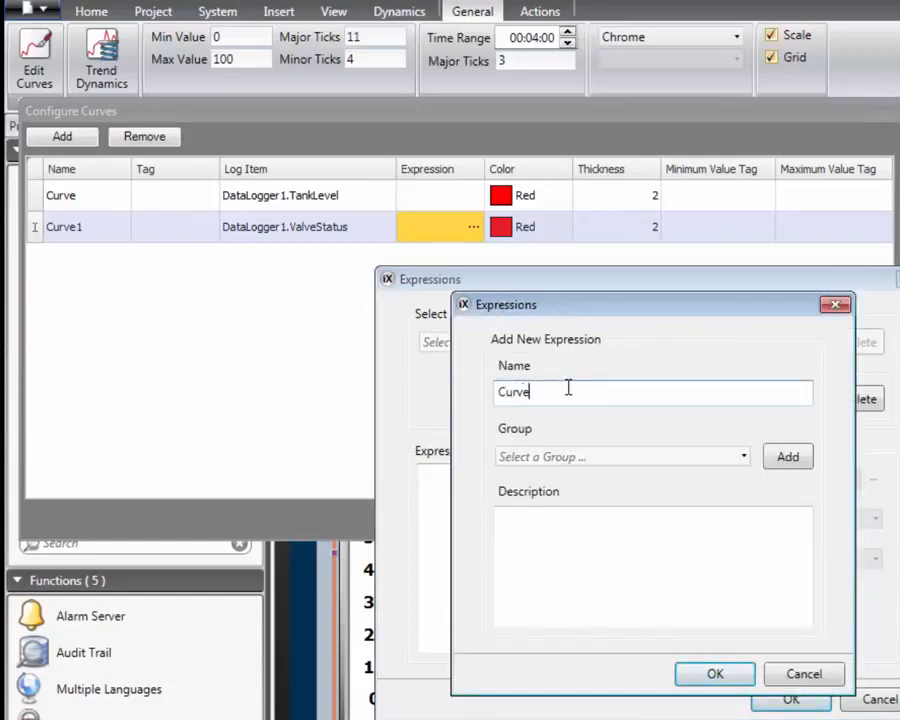
pyautogui.write('Offset')
pyautogui.click(710, 675)
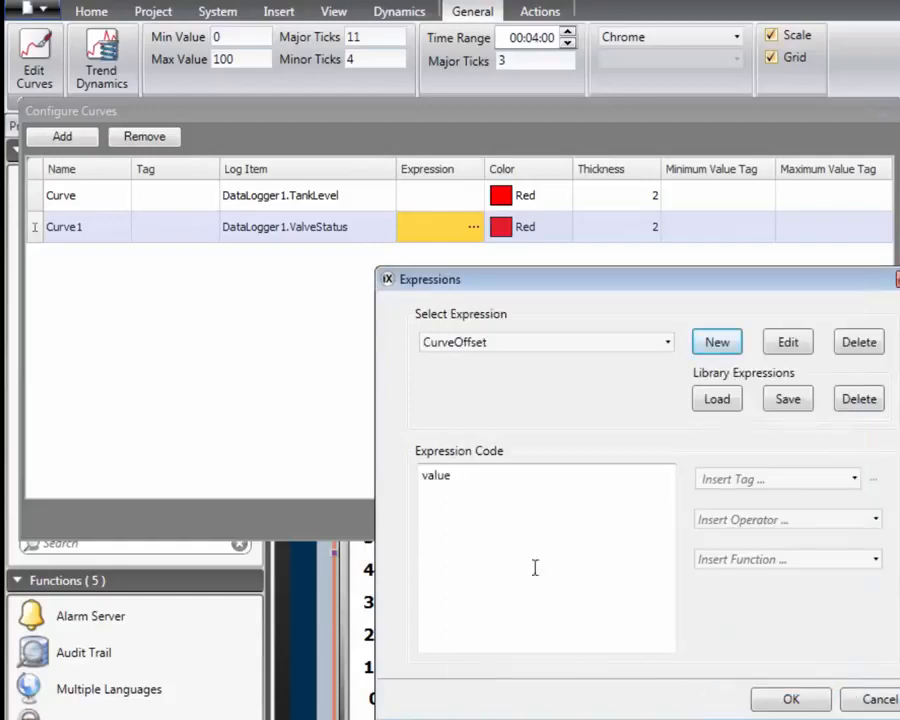
# Define the CurveOffset expression code as value*10 + 30 and apply it to the ValveStatus curve.
pyautogui.click(481, 476)
pyautogui.write('*')
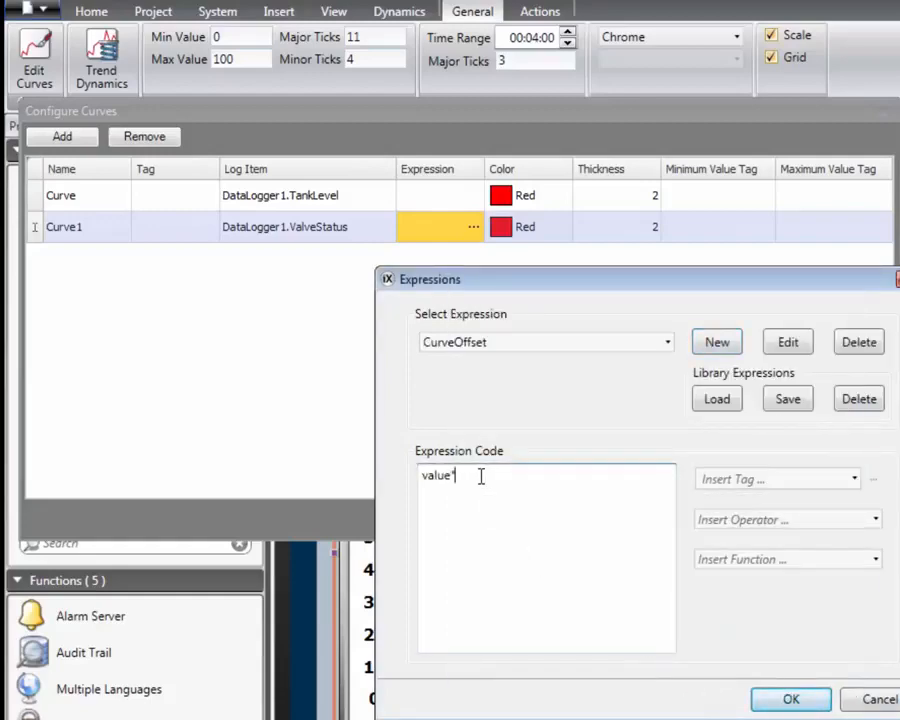
pyautogui.write('10 + 30')
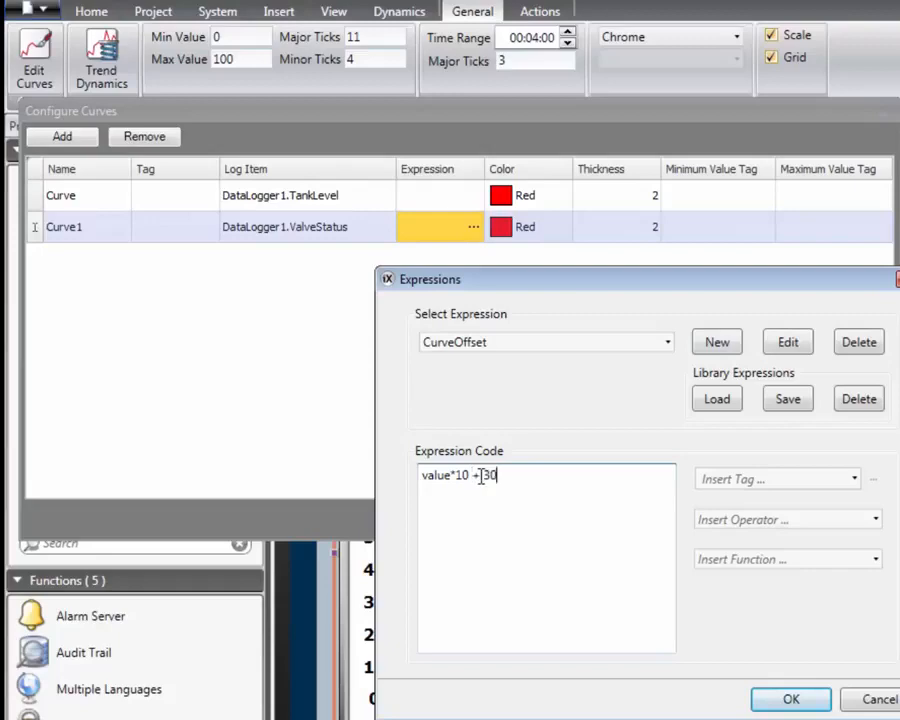
pyautogui.click(790, 699)
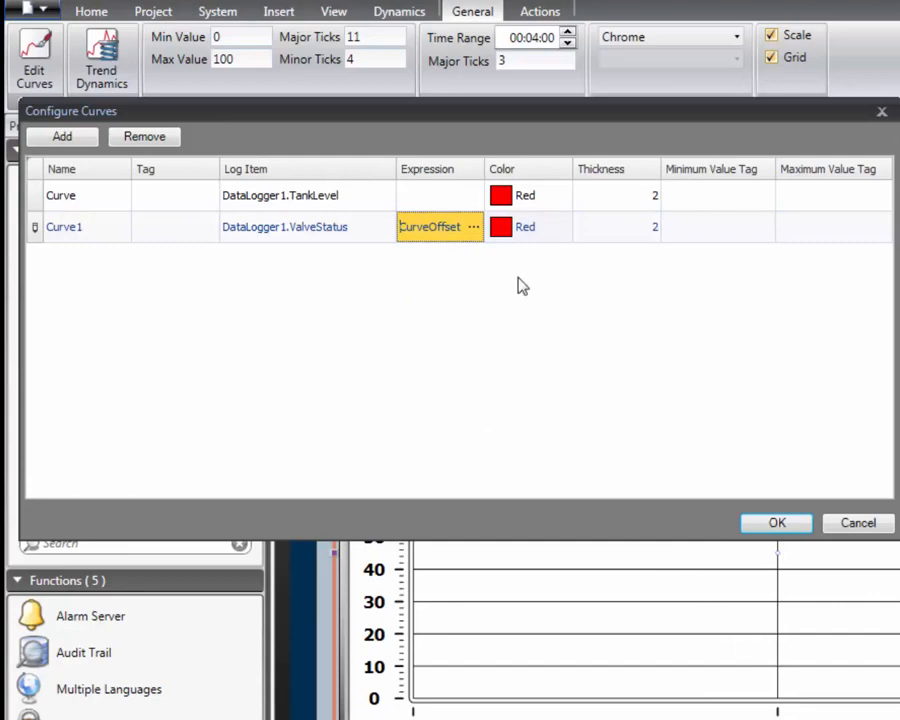
# Set the ValveStatus curve's color to the standard dark blue and apply the curve configuration.
pyautogui.click(496, 232)
pyautogui.click(625, 388)
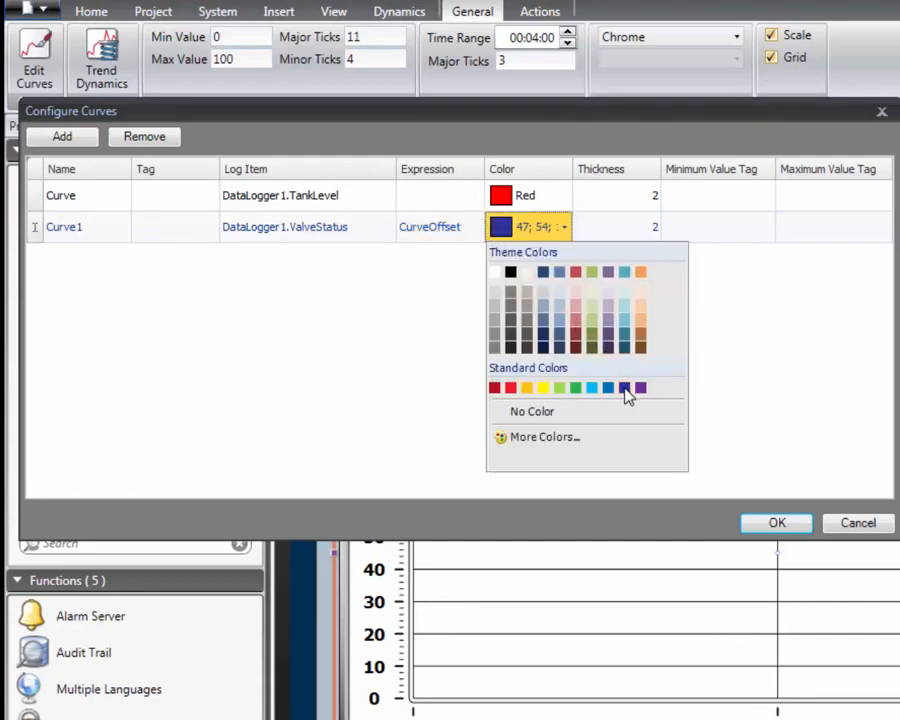
pyautogui.click(777, 523)
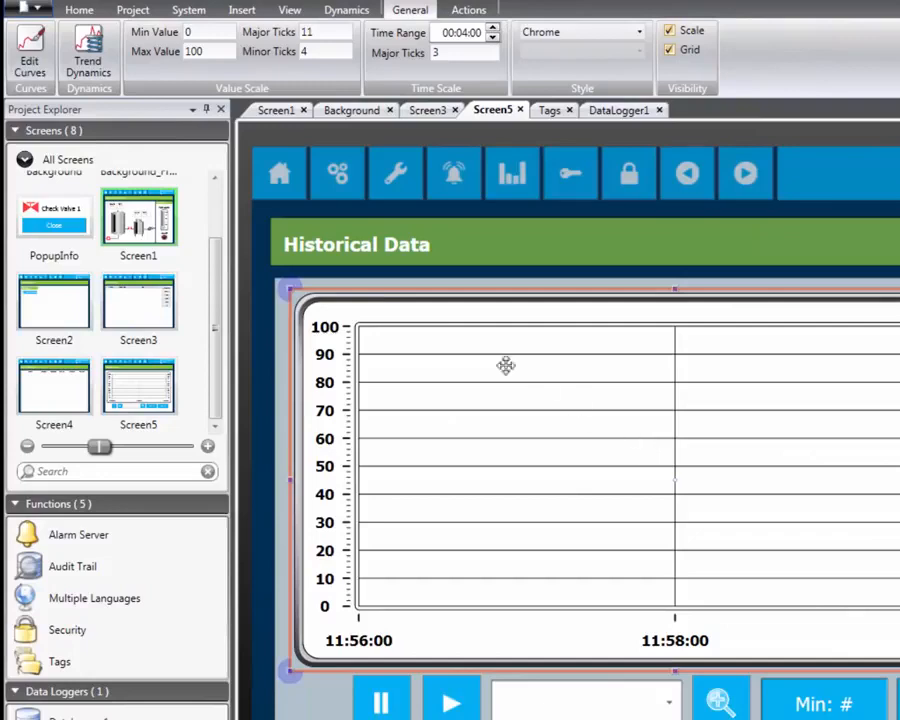
# In the trend dynamics, create an internal tag Min for the value scale minimum with design mode value 0.
pyautogui.click(100, 56)
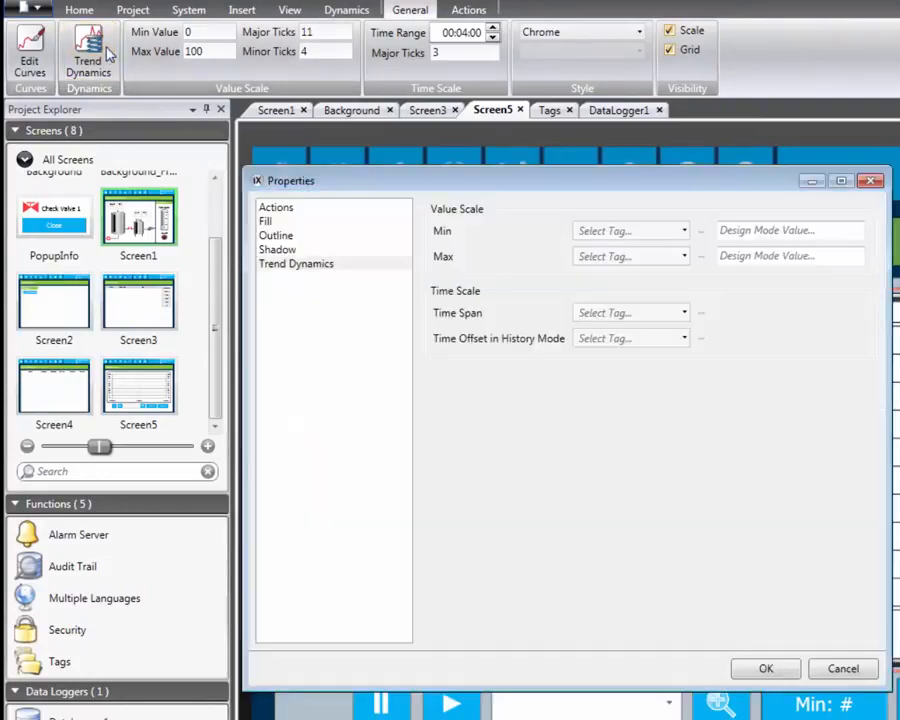
pyautogui.click(625, 231)
pyautogui.write('Min')
pyautogui.press('Return')
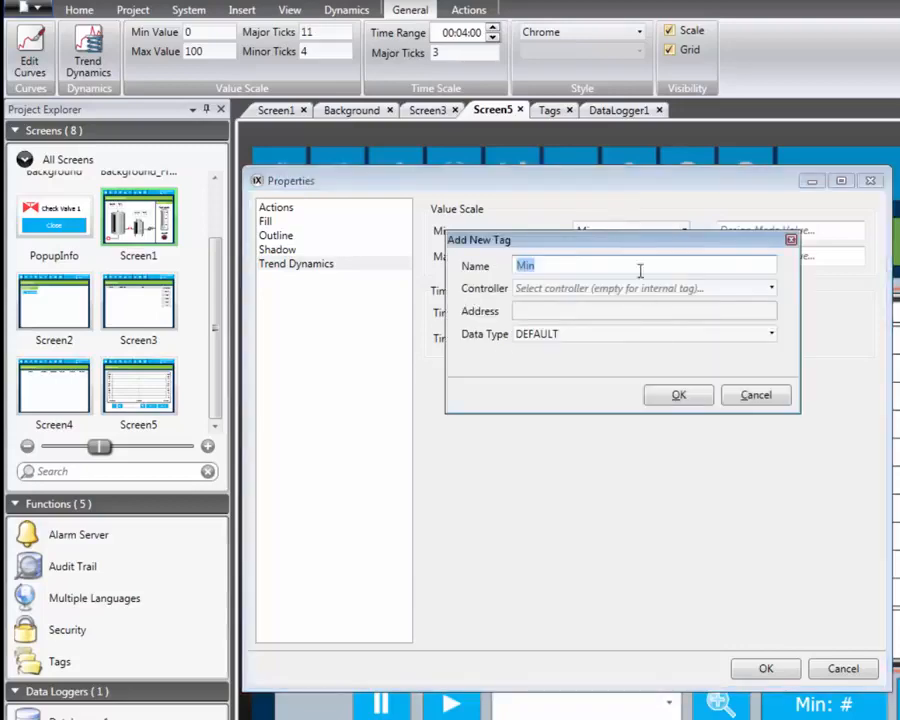
pyautogui.click(679, 397)
pyautogui.click(750, 231)
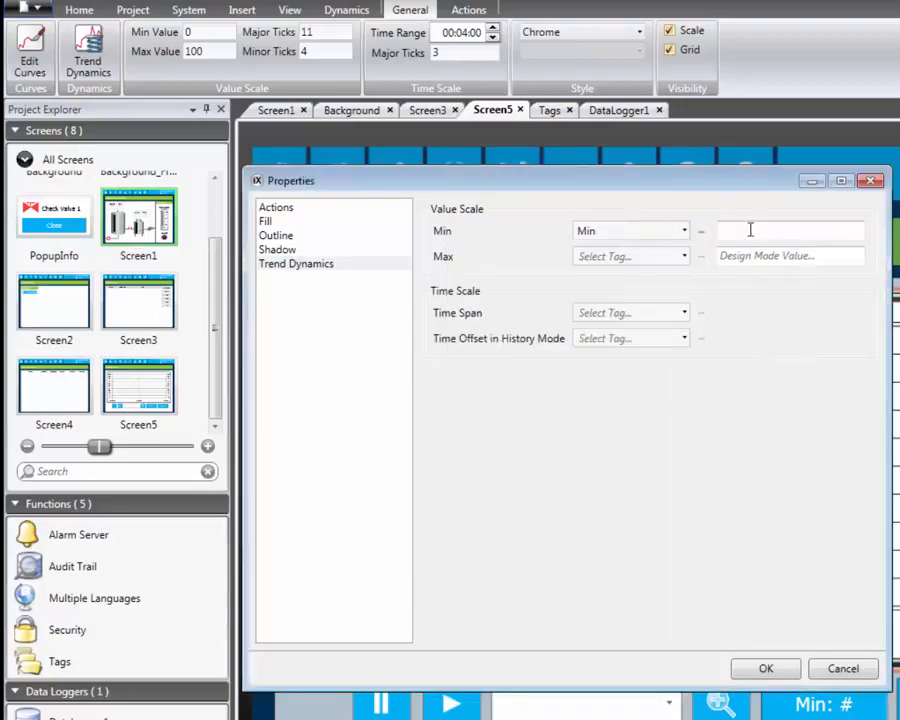
pyautogui.write('0')
# Create an internal tag Max for the value scale maximum with design mode value 100.
pyautogui.click(633, 255)
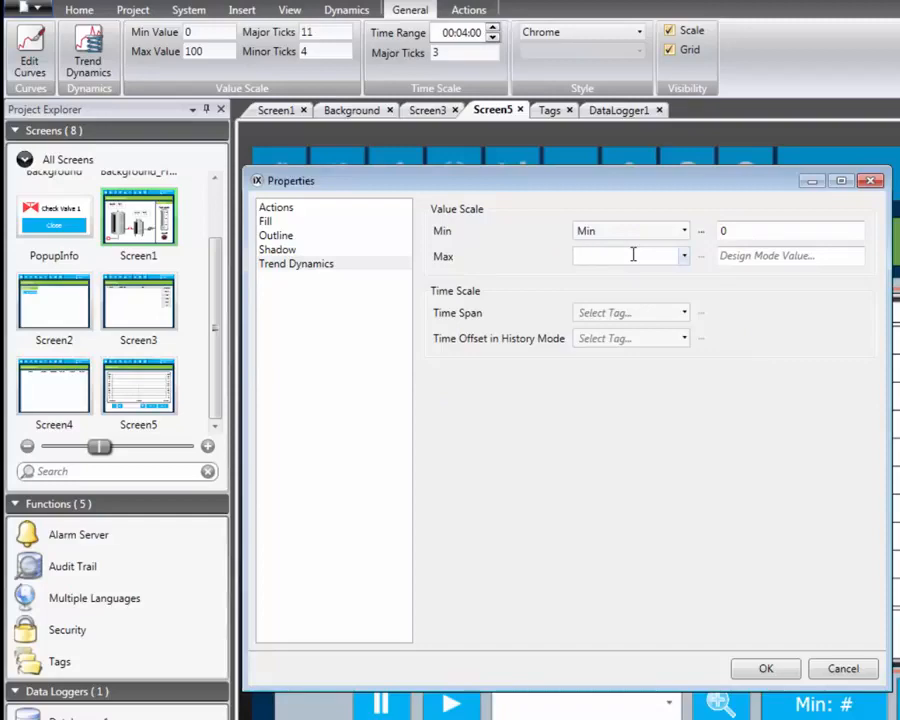
pyautogui.write('Max')
pyautogui.press('Return')
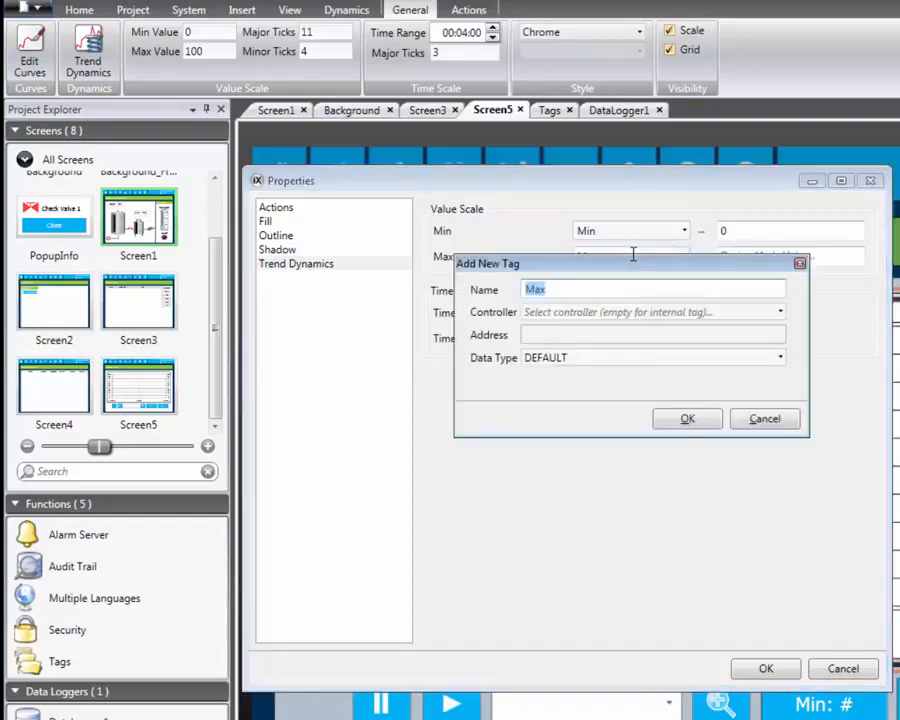
pyautogui.click(678, 418)
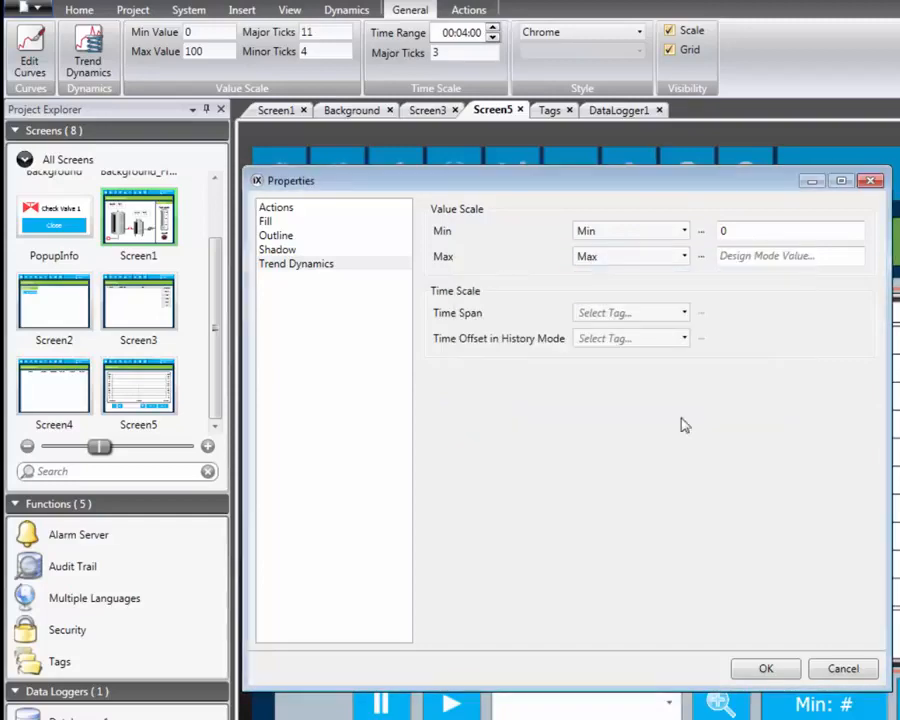
pyautogui.click(757, 255)
pyautogui.write('100')
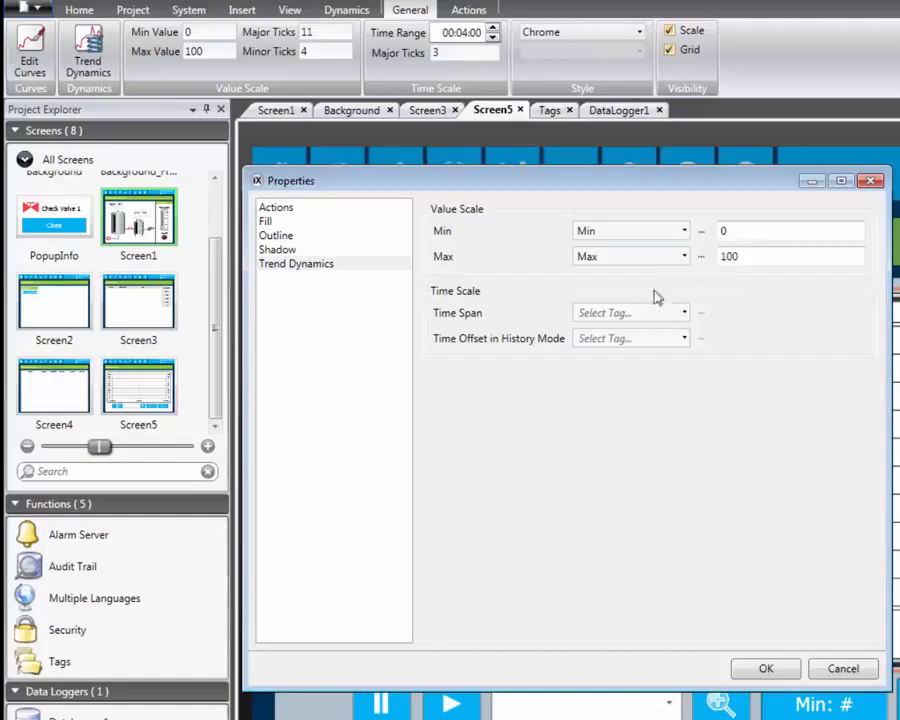
# Create an internal tag TimeSpan for the time scale's time span and apply the trend dynamics.
pyautogui.click(628, 311)
pyautogui.write('TimeSpan')
pyautogui.press('Return')
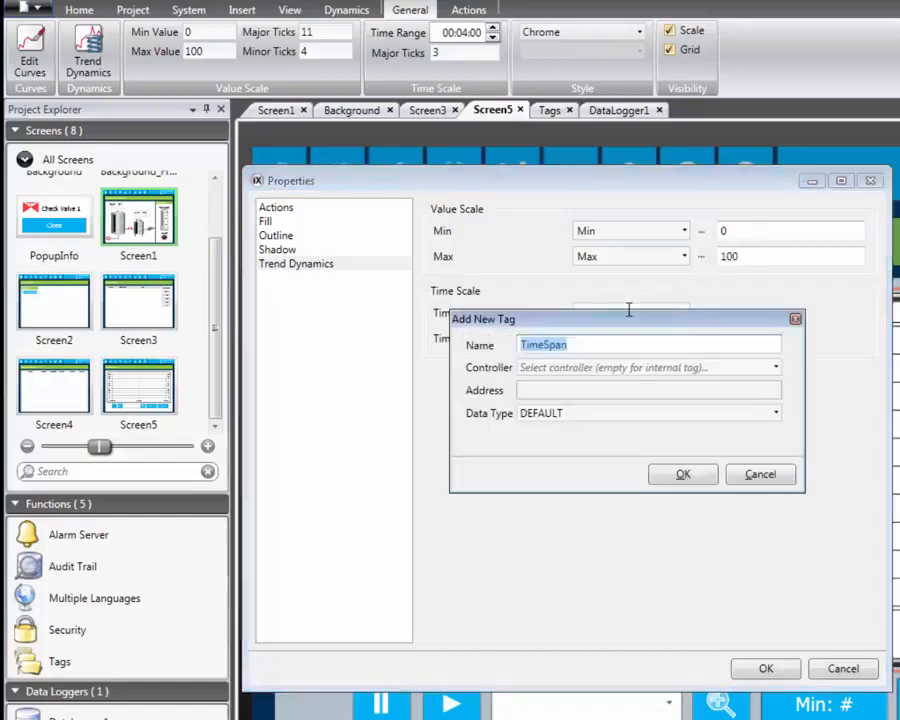
pyautogui.click(676, 477)
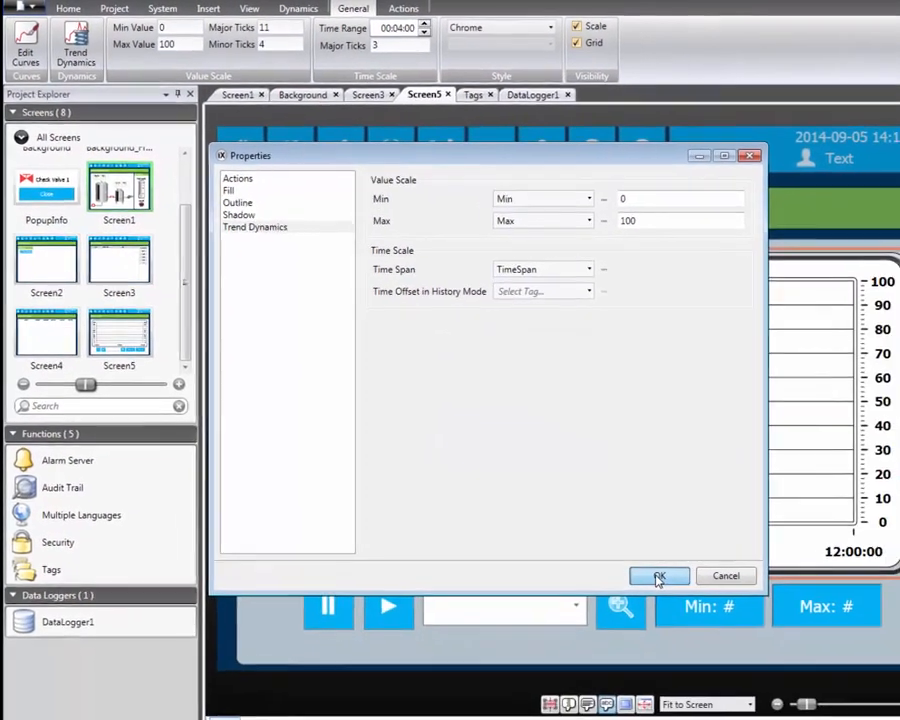
pyautogui.click(764, 667)
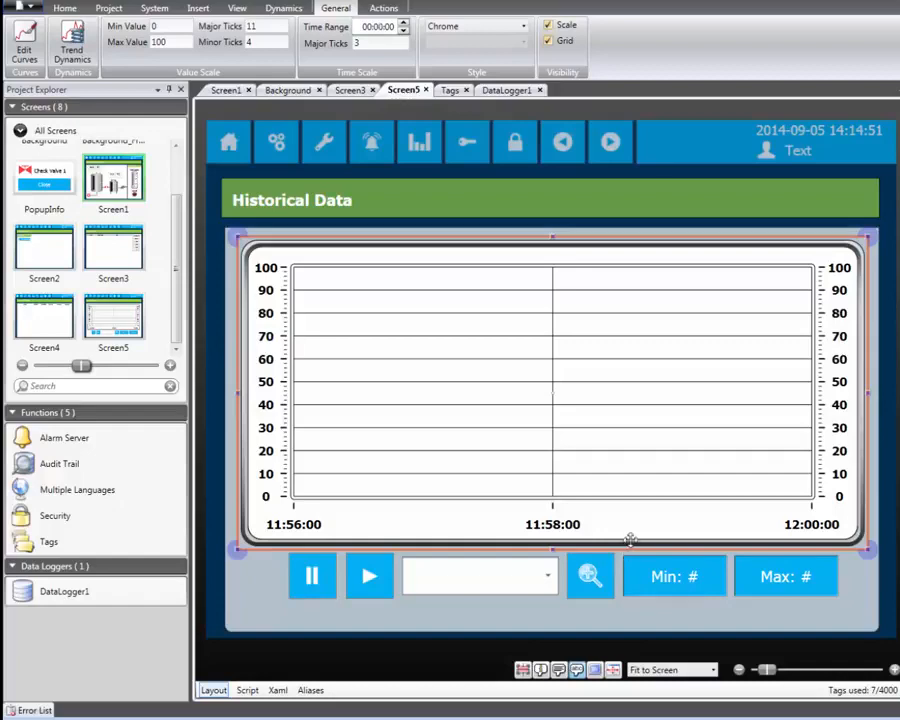
# Give the pause button a Trend Viewer History click action for TrendViewer, set to Show Dialog.
pyautogui.click(315, 577)
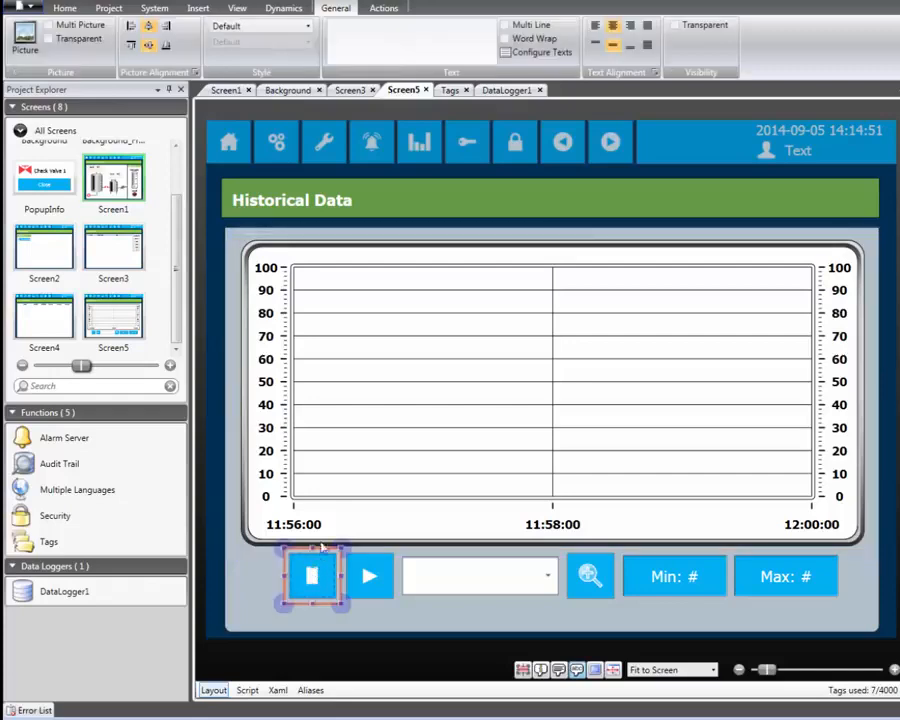
pyautogui.click(381, 8)
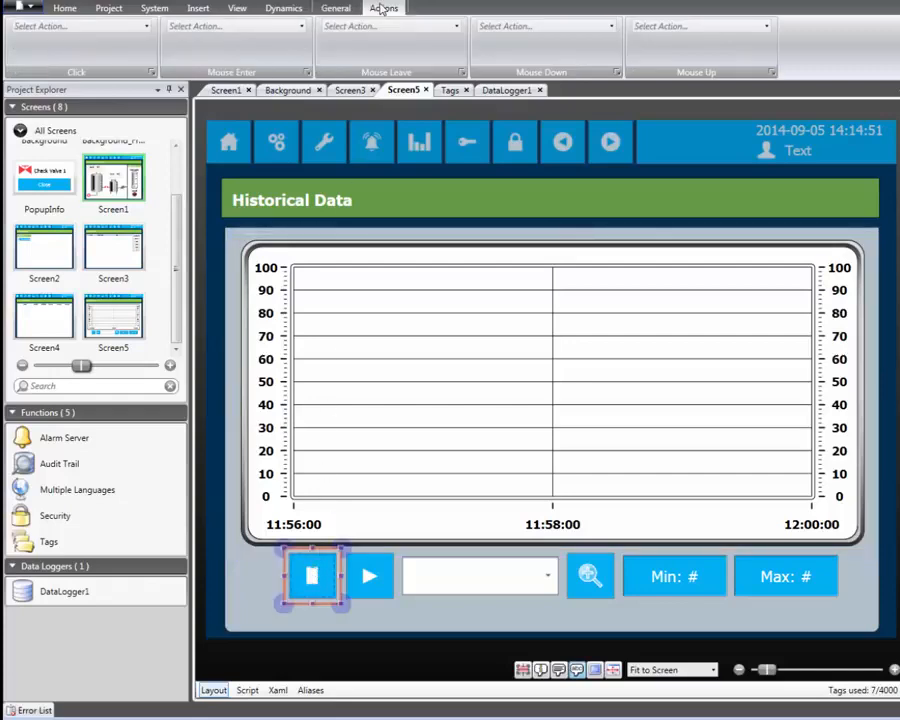
pyautogui.click(146, 26)
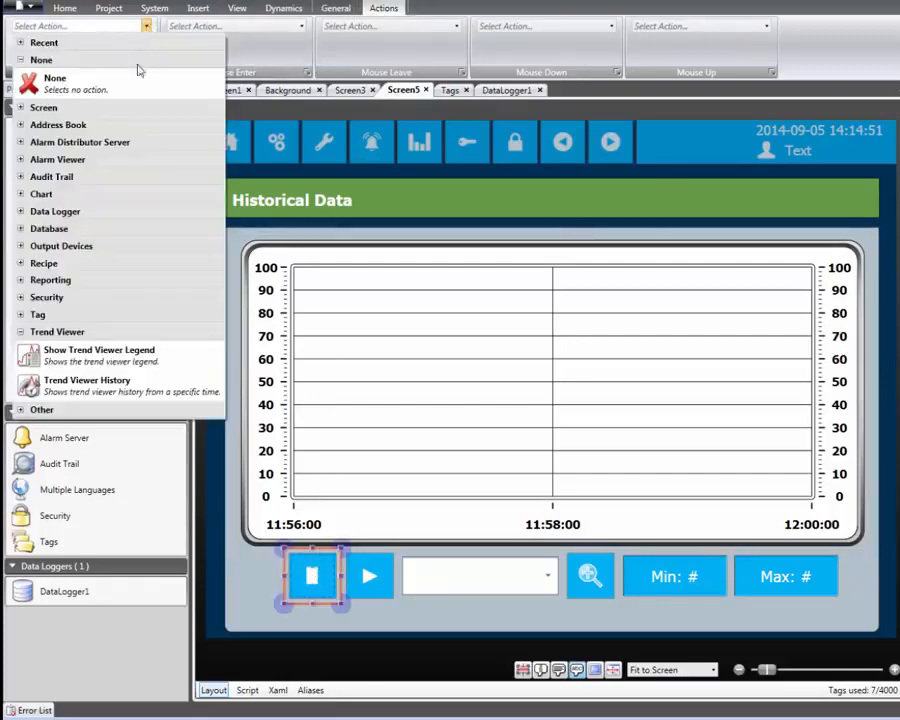
pyautogui.click(87, 382)
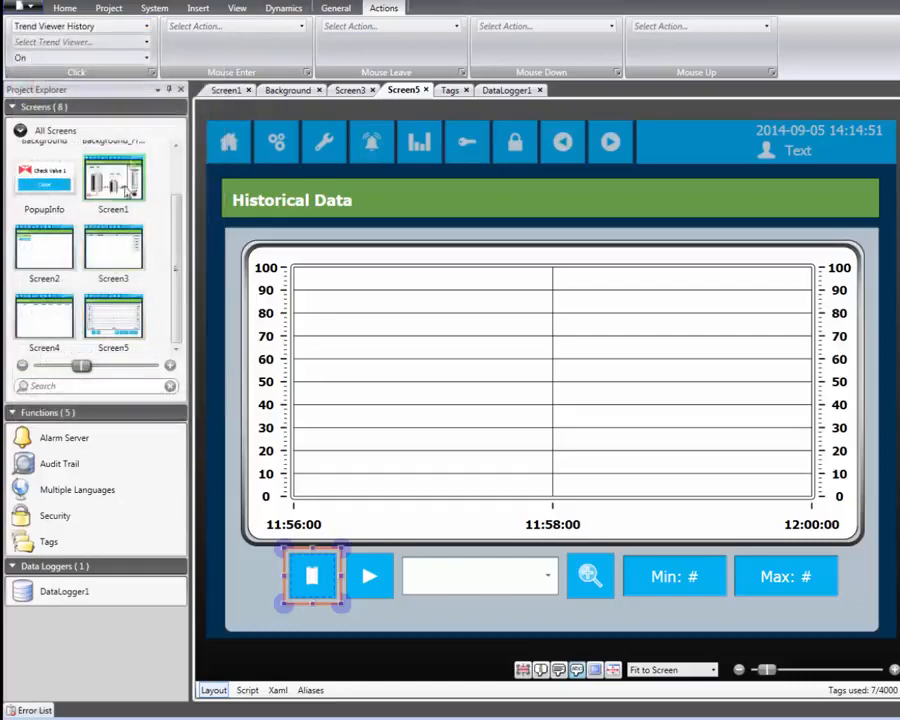
pyautogui.click(146, 42)
pyautogui.click(141, 56)
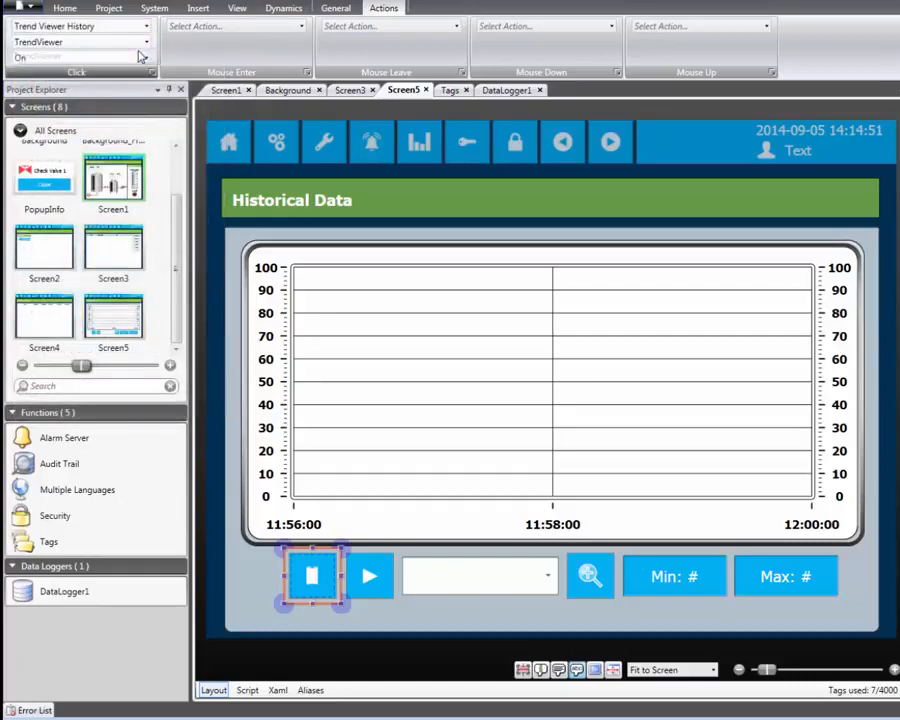
pyautogui.click(146, 57)
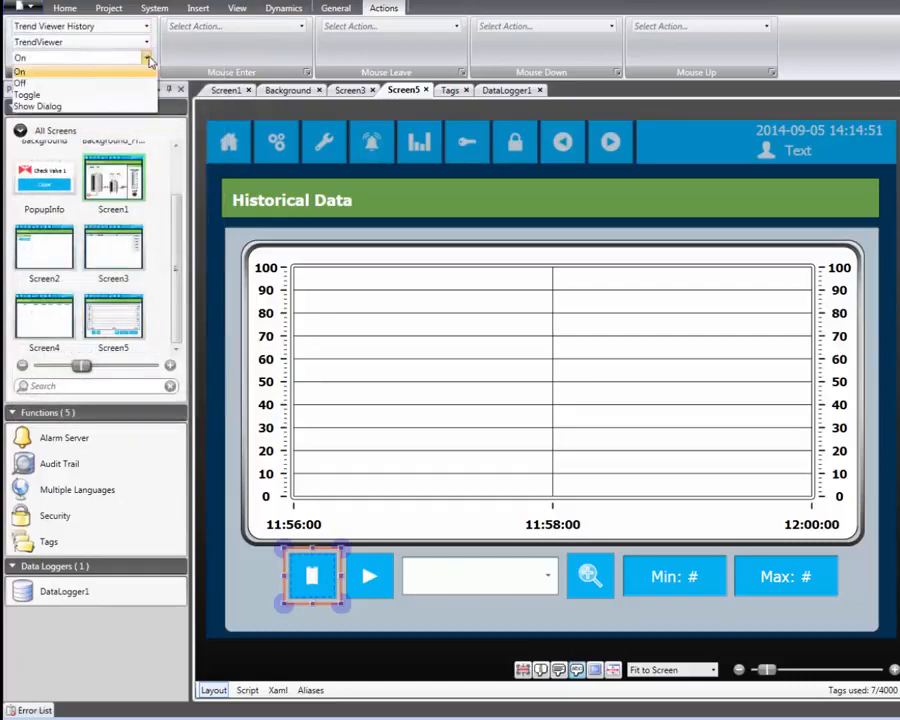
pyautogui.click(108, 106)
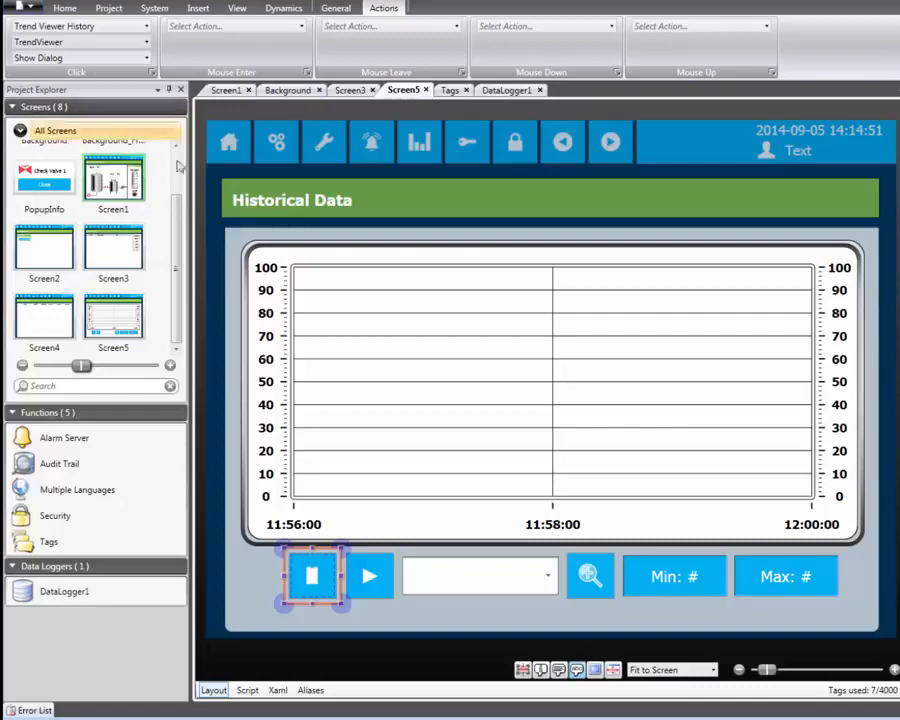
# Give the play button a Trend Viewer History click action for TrendViewer, set to Off.
pyautogui.click(366, 568)
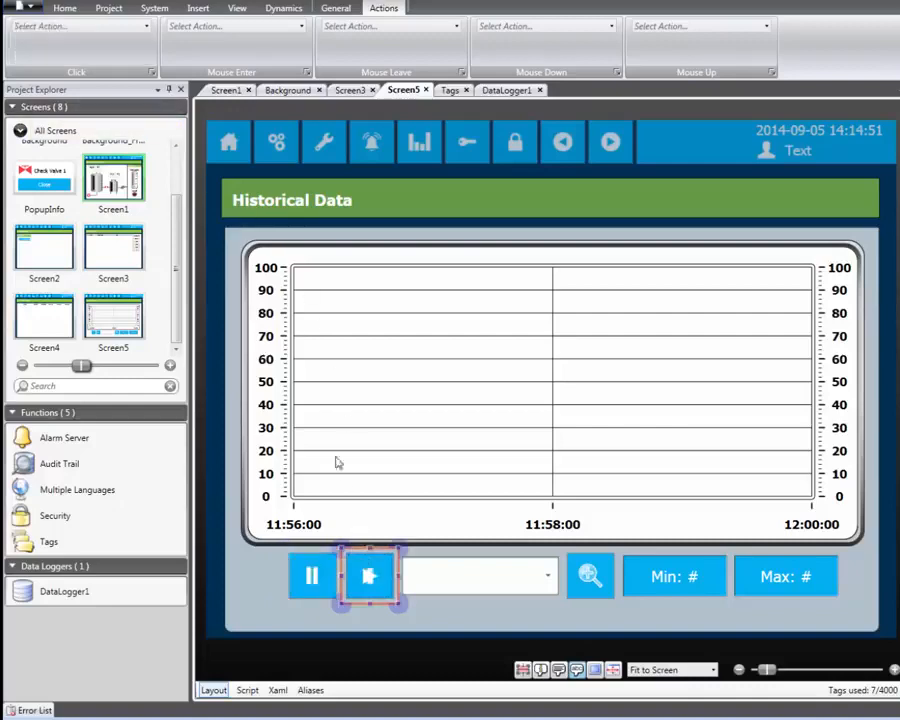
pyautogui.click(116, 30)
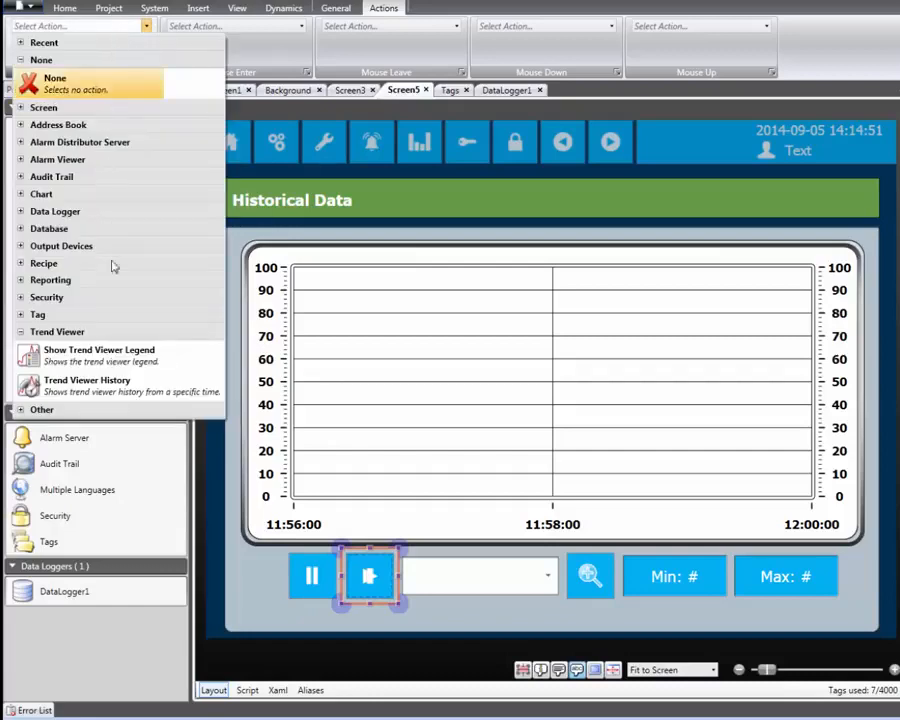
pyautogui.click(125, 382)
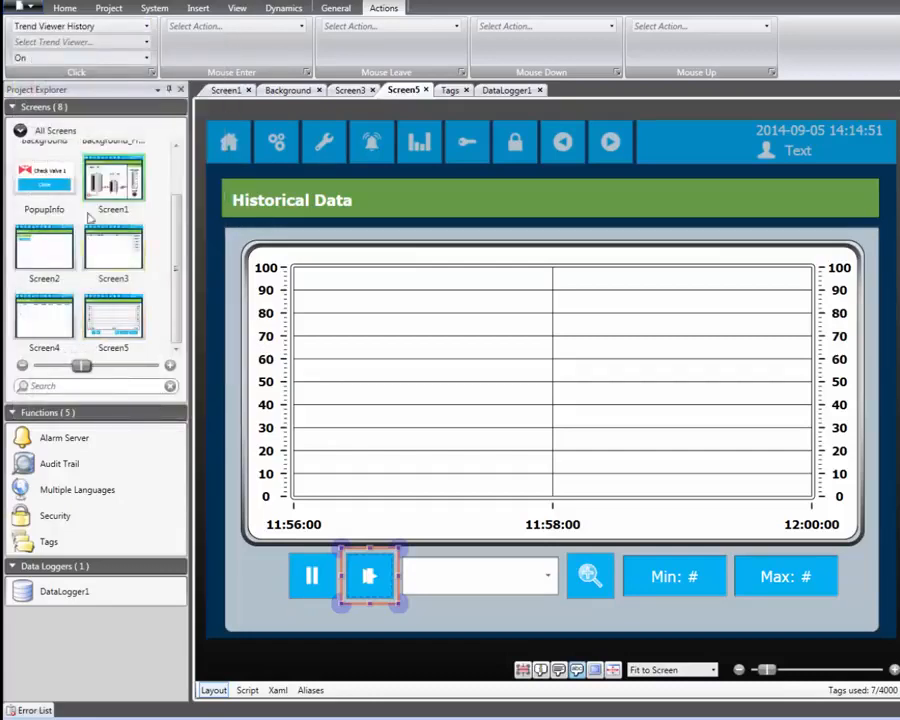
pyautogui.click(90, 42)
pyautogui.click(88, 56)
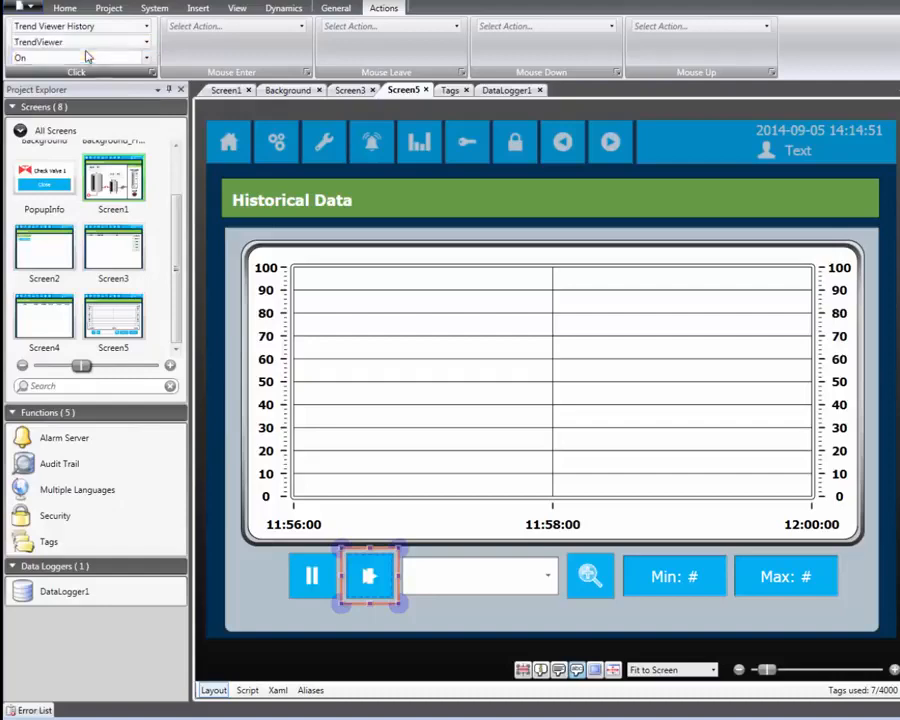
pyautogui.click(86, 57)
pyautogui.click(76, 83)
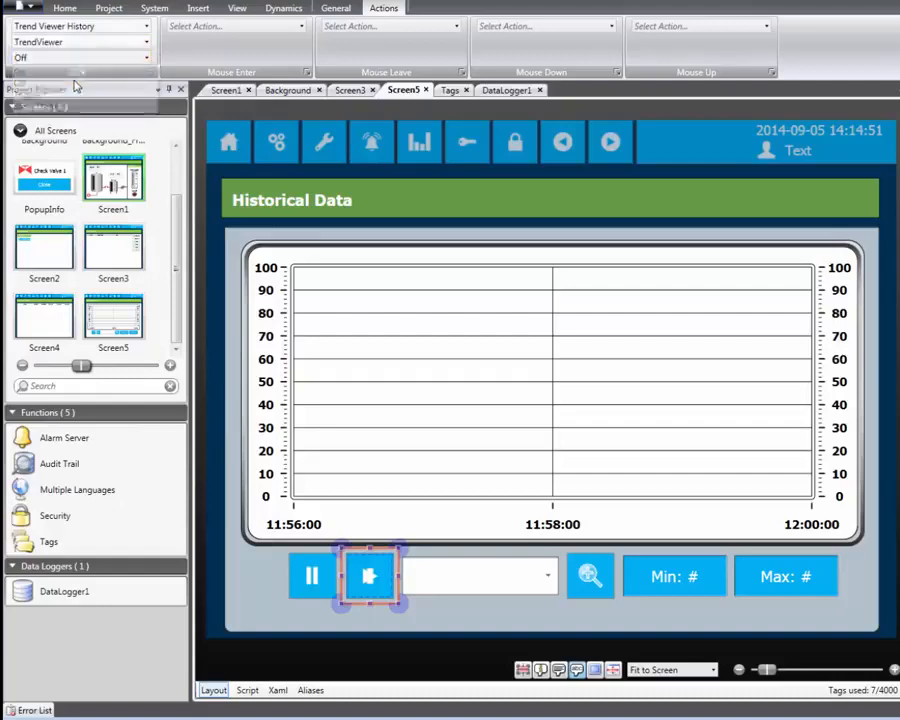
# Give the magnifier button a Show Trend Viewer Legend click action for TrendViewer.
pyautogui.click(588, 577)
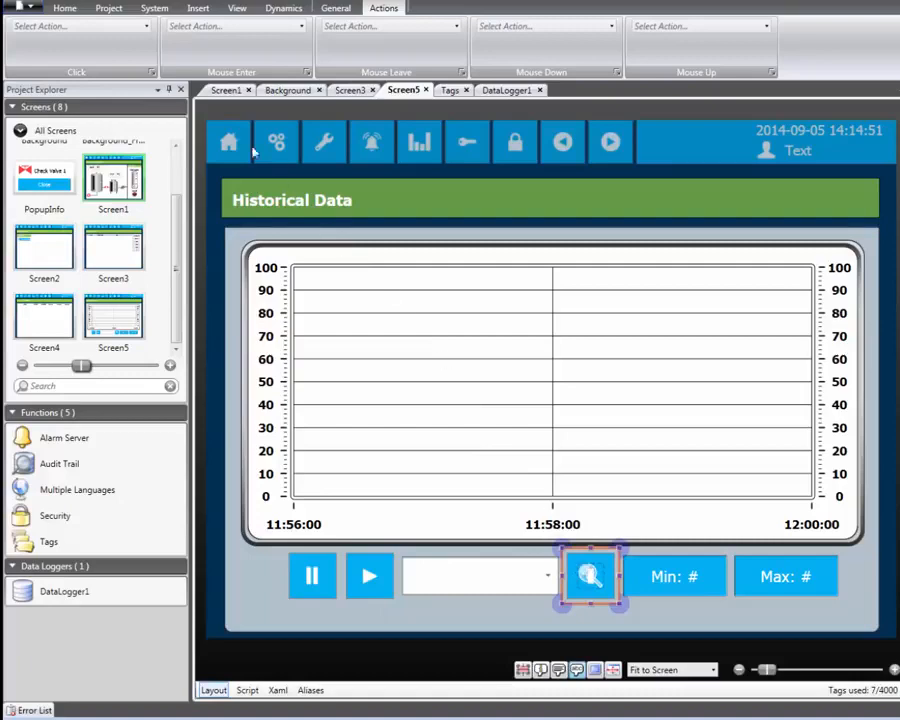
pyautogui.click(146, 26)
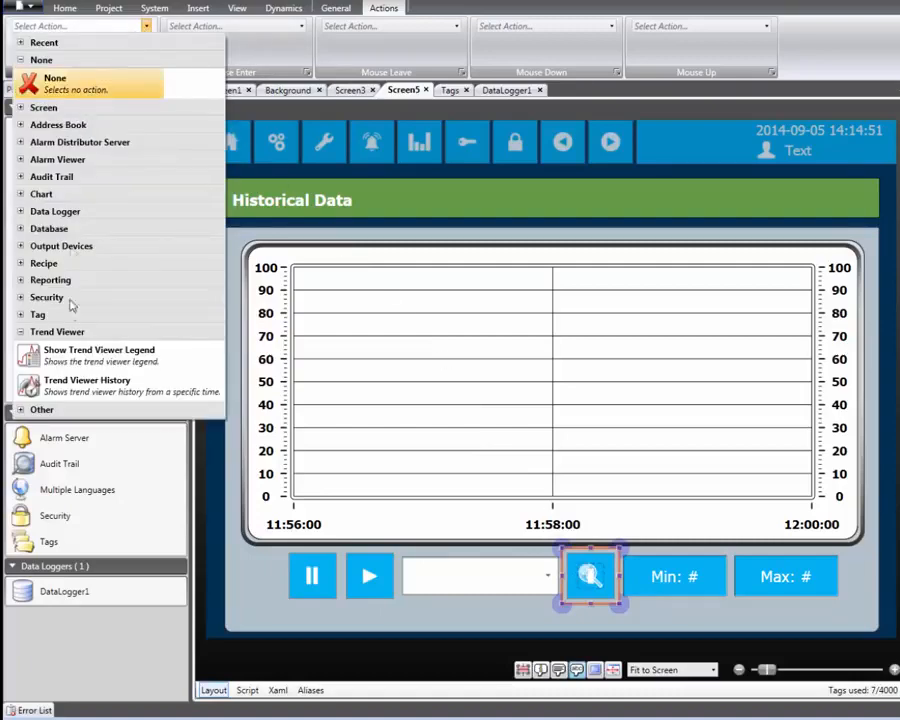
pyautogui.click(70, 362)
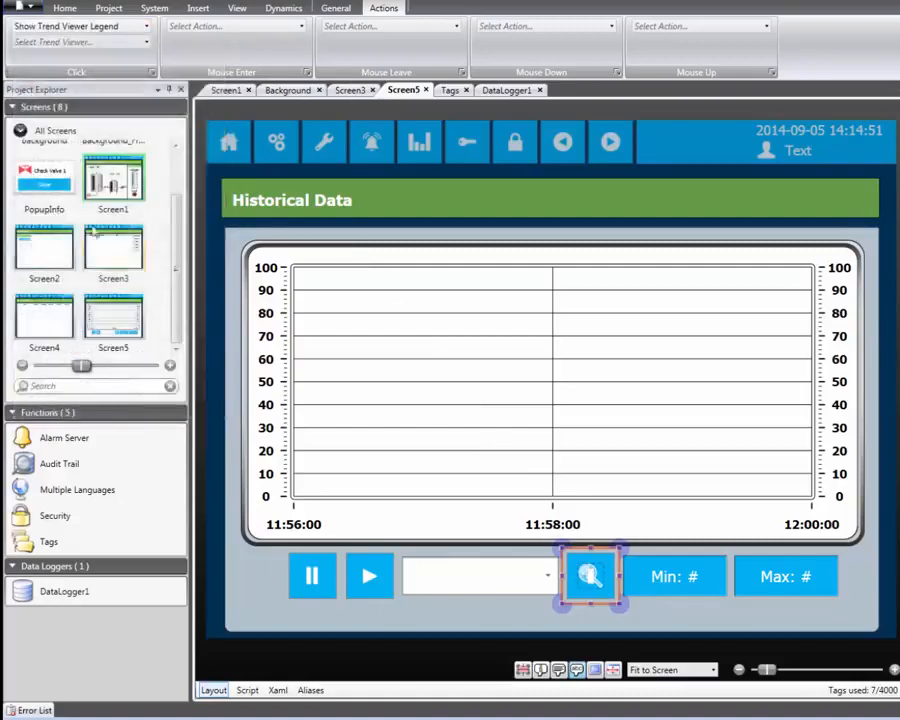
pyautogui.click(145, 45)
pyautogui.click(141, 55)
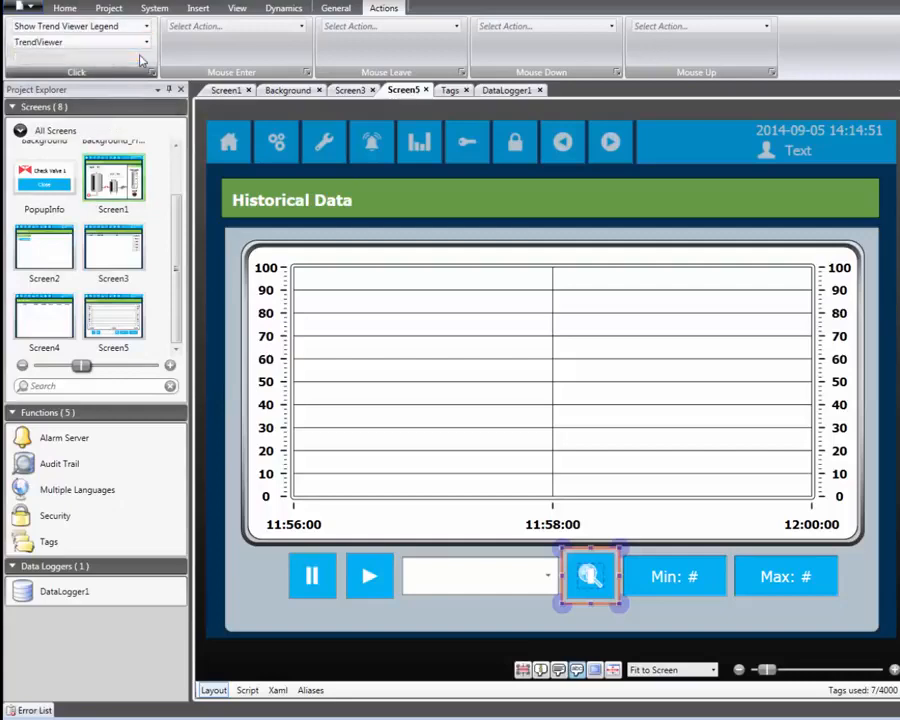
# Connect the text configuration of the combo box below the trend viewer to the TimeSpan tag.
pyautogui.click(445, 573)
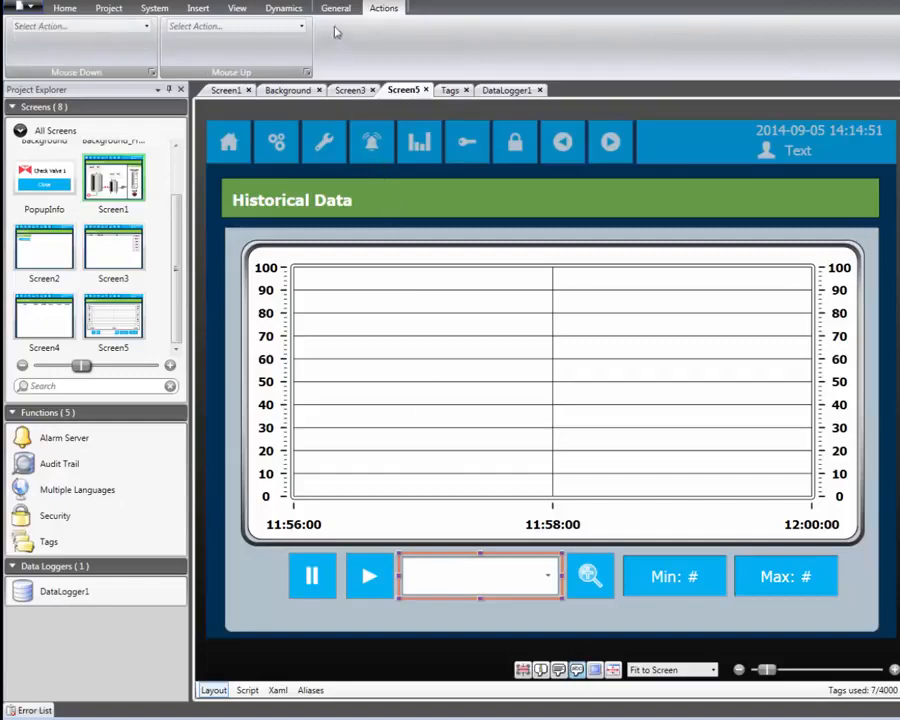
pyautogui.click(335, 9)
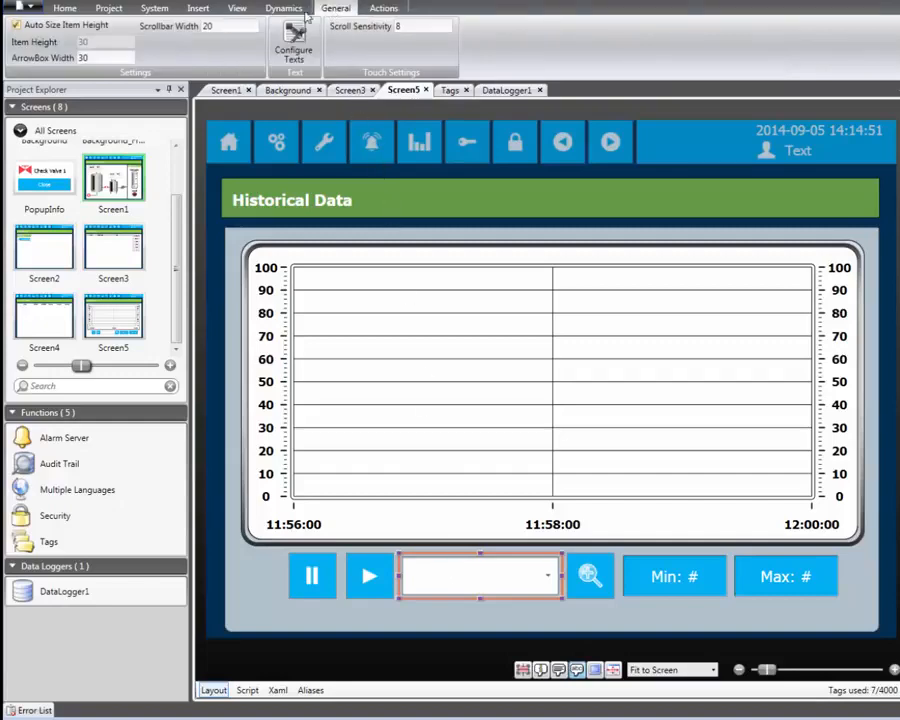
pyautogui.click(294, 42)
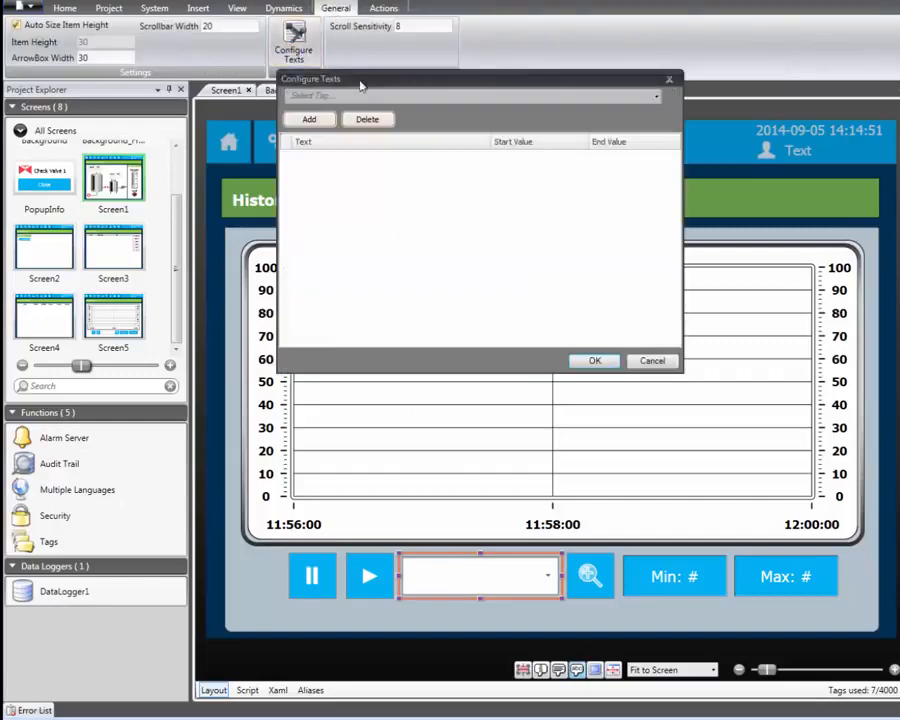
pyautogui.click(363, 95)
pyautogui.write('TimeSpan')
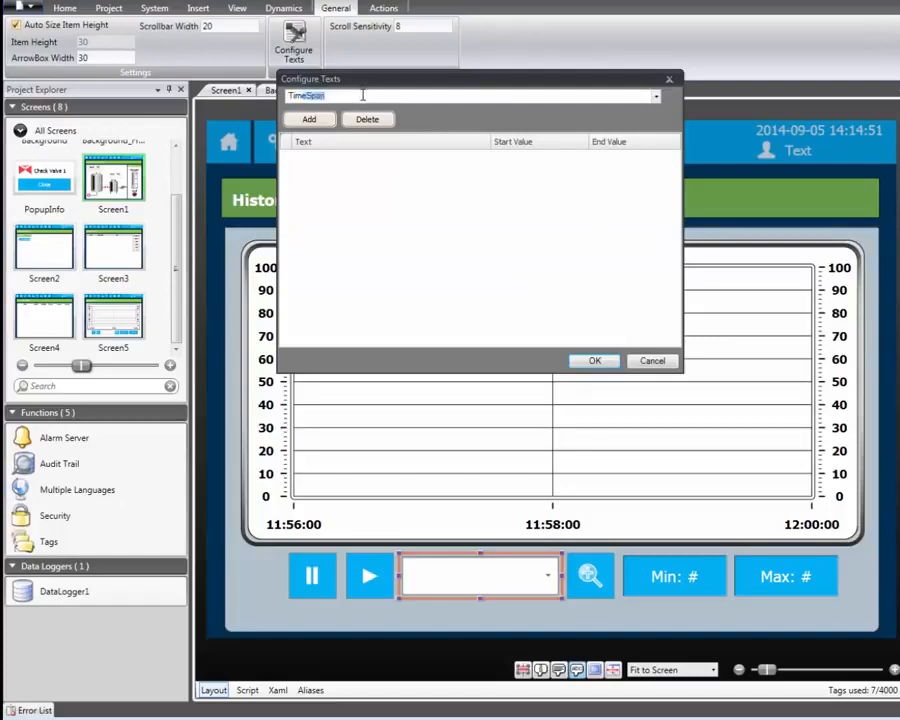
# Add the combo box text 10 Seconds with start value 10 and end value 10.
pyautogui.click(311, 120)
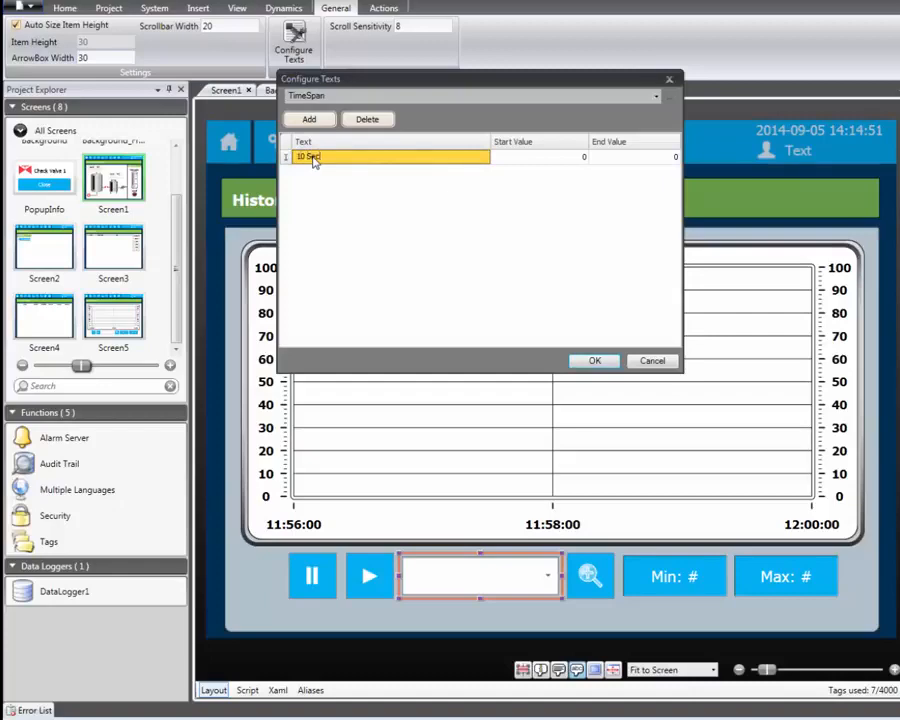
pyautogui.press('Tab')
pyautogui.write('10')
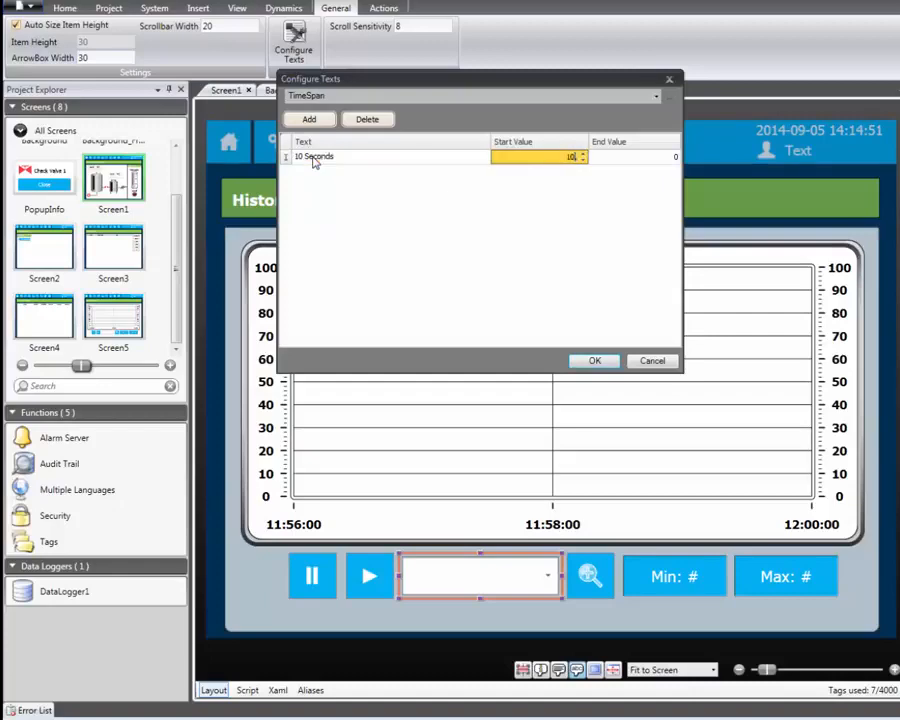
pyautogui.press('Tab')
pyautogui.write('10')
pyautogui.press('Tab')
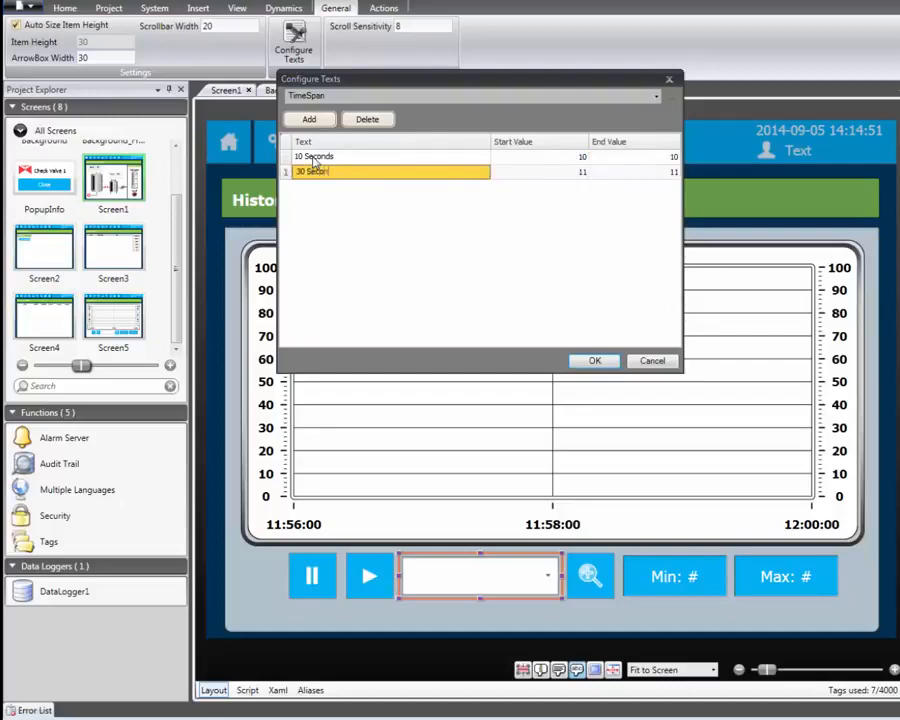
# Add the combo box text 30 Seconds with start value 30 and end value 30.
pyautogui.write('30 Seconds')
pyautogui.press('Tab')
pyautogui.press('Tab')
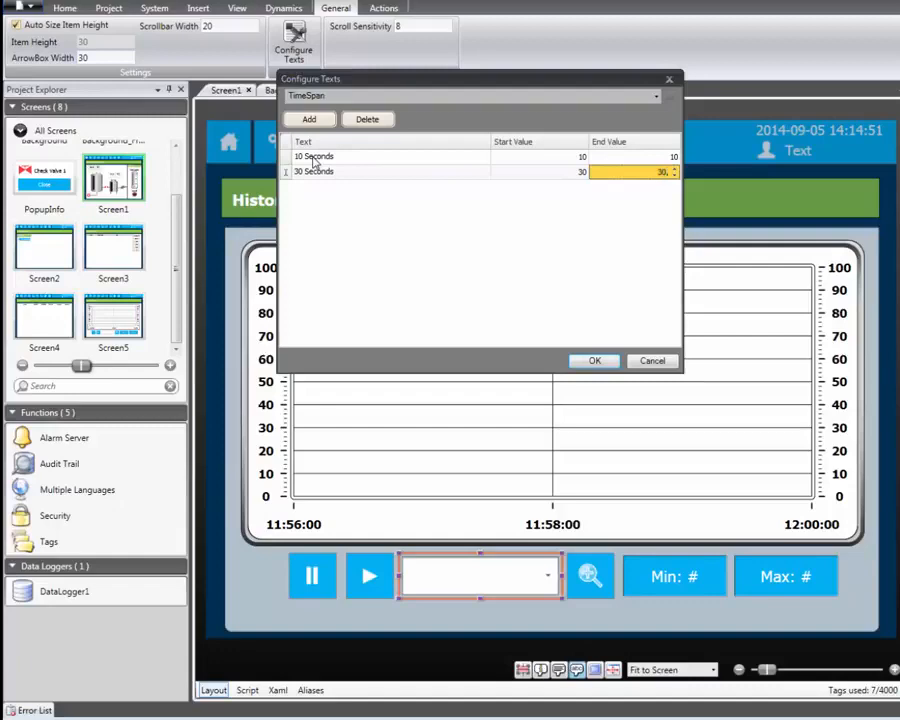
pyautogui.write('30')
pyautogui.press('Tab')
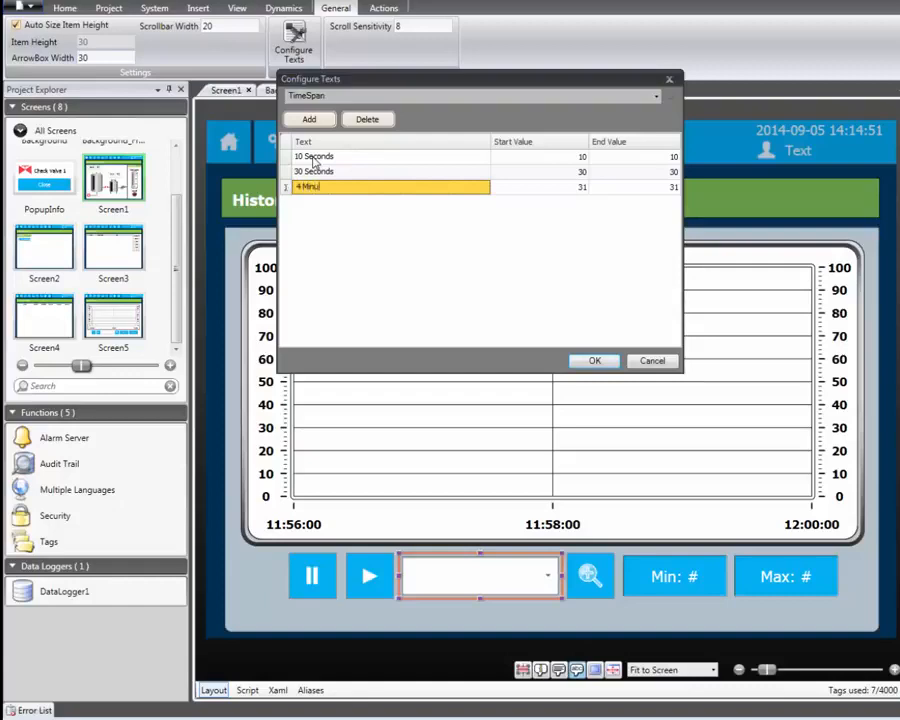
# Add the combo box text 4 Minutes with start value 240 and end value 240, and accept the text configuration.
pyautogui.press('Tab')
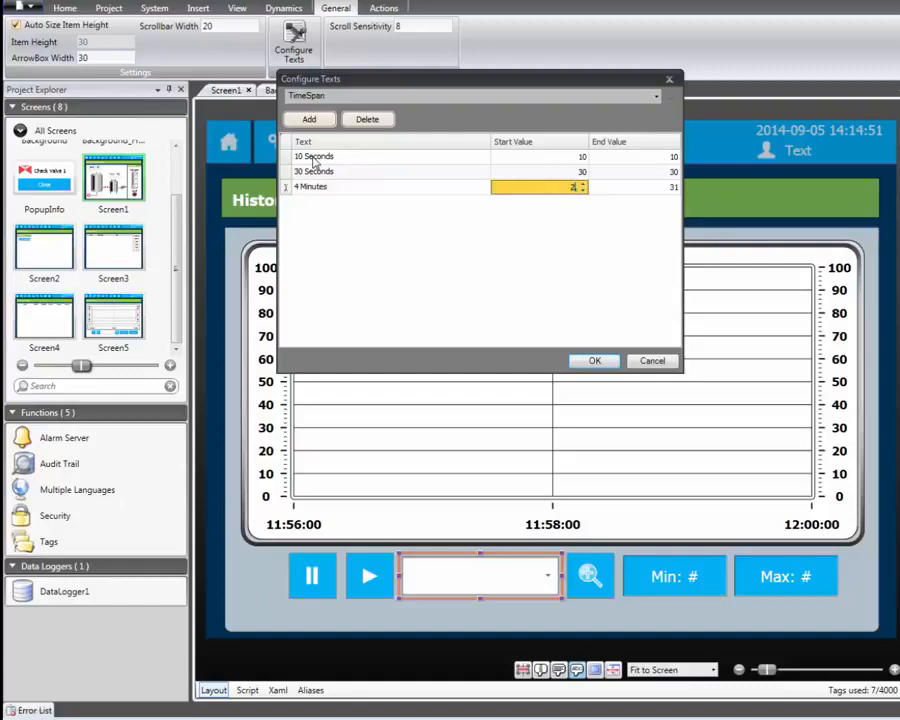
pyautogui.press('Tab')
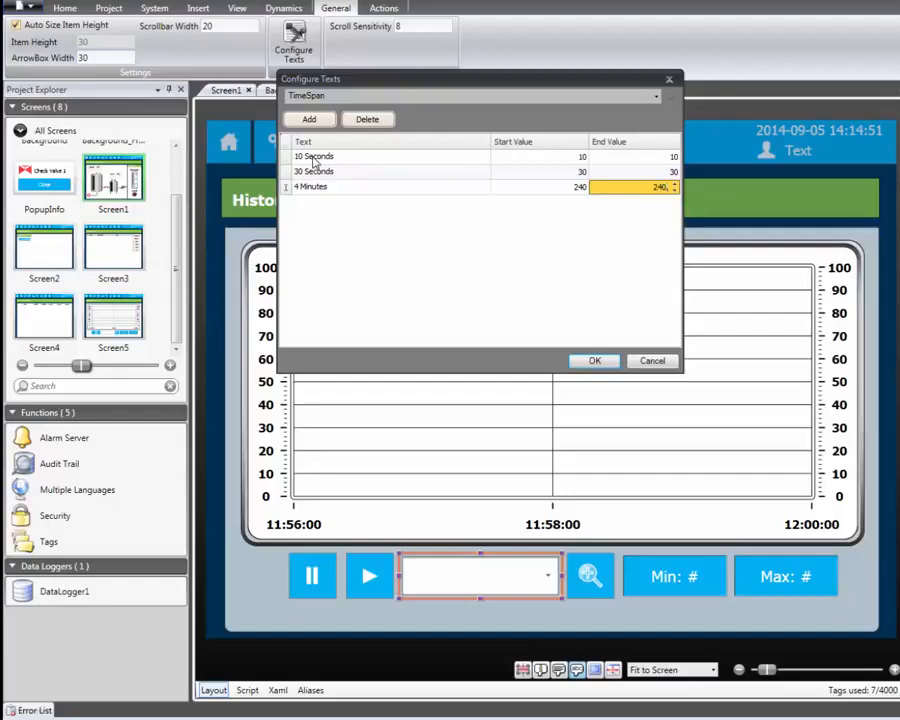
pyautogui.write('240')
pyautogui.click(597, 368)
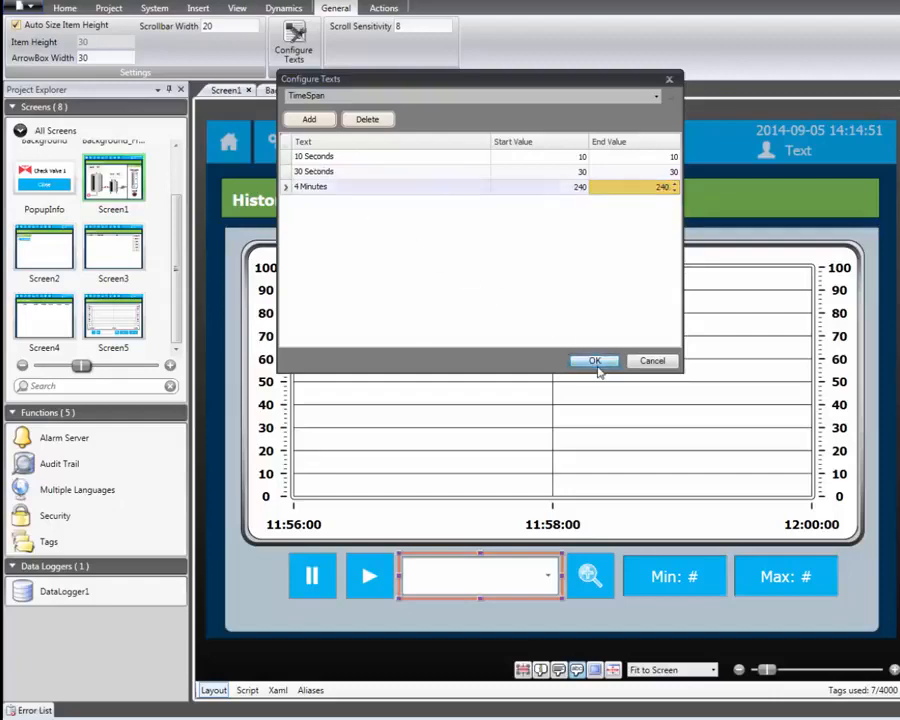
pyautogui.click(597, 368)
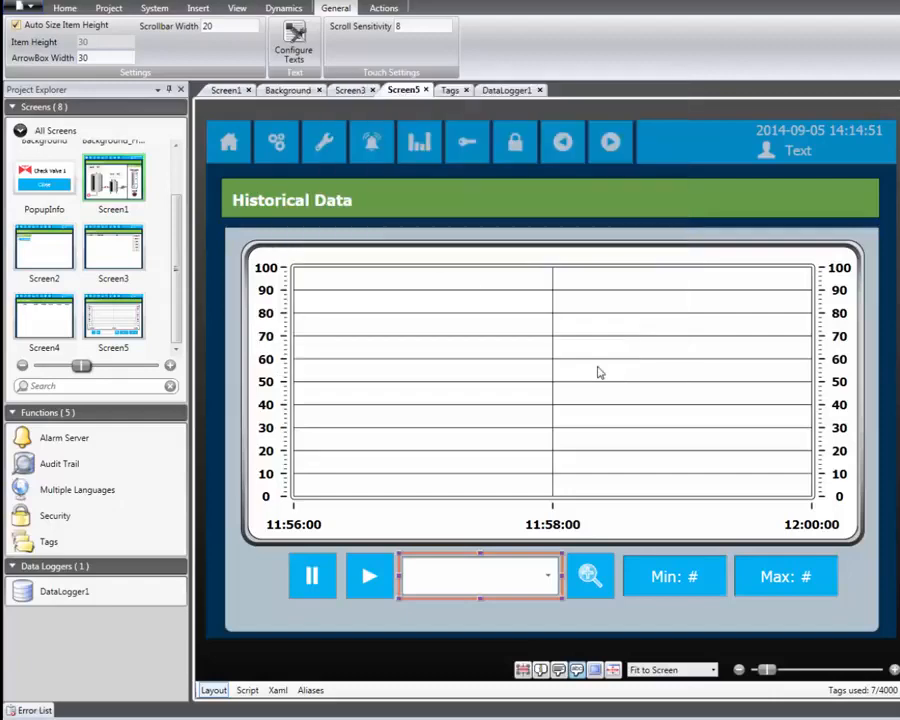
# Connect the Min numeric box to the Min tag and the Max numeric box to the Max tag.
pyautogui.click(694, 586)
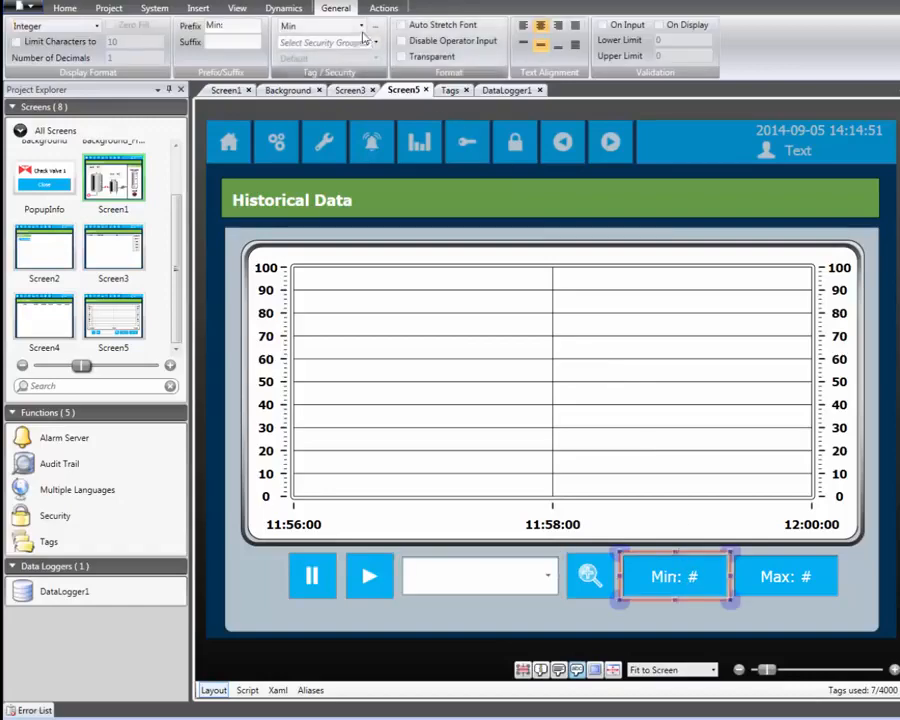
pyautogui.click(359, 29)
pyautogui.doubleClick(306, 132)
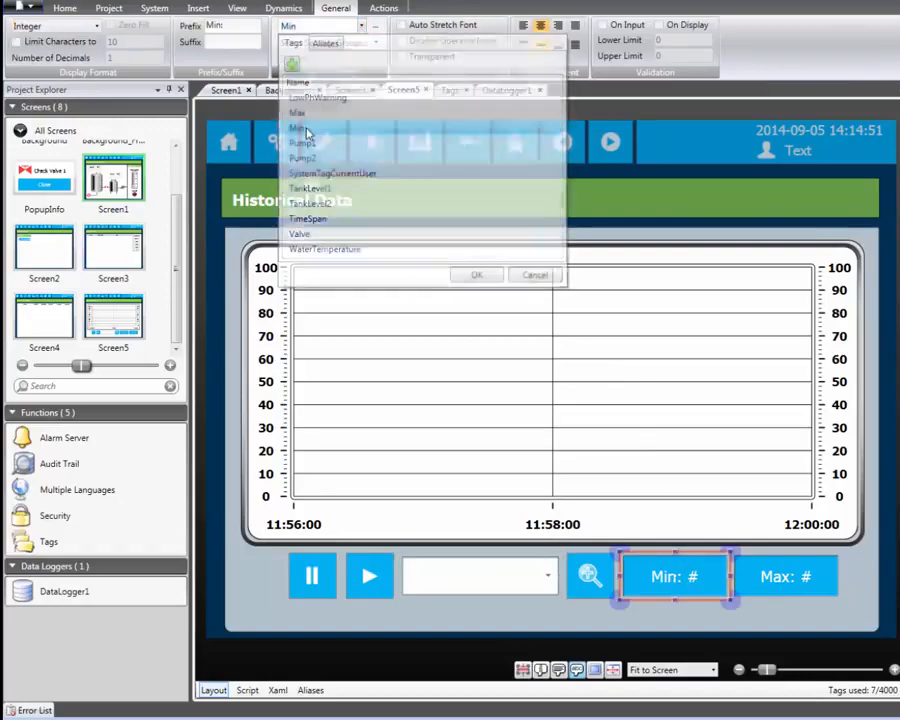
pyautogui.click(760, 577)
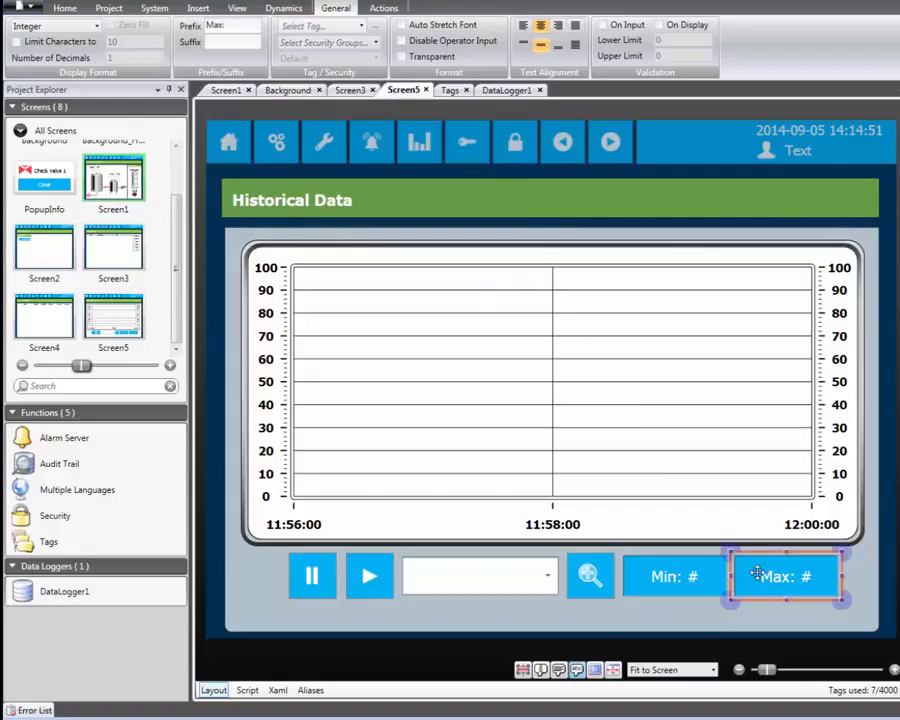
pyautogui.click(361, 25)
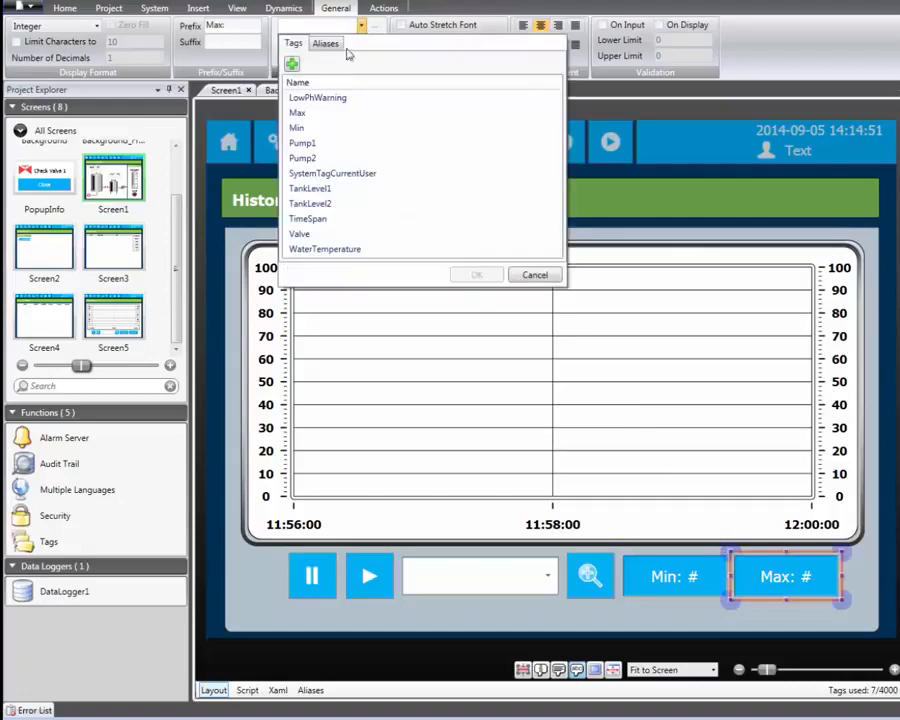
pyautogui.doubleClick(320, 114)
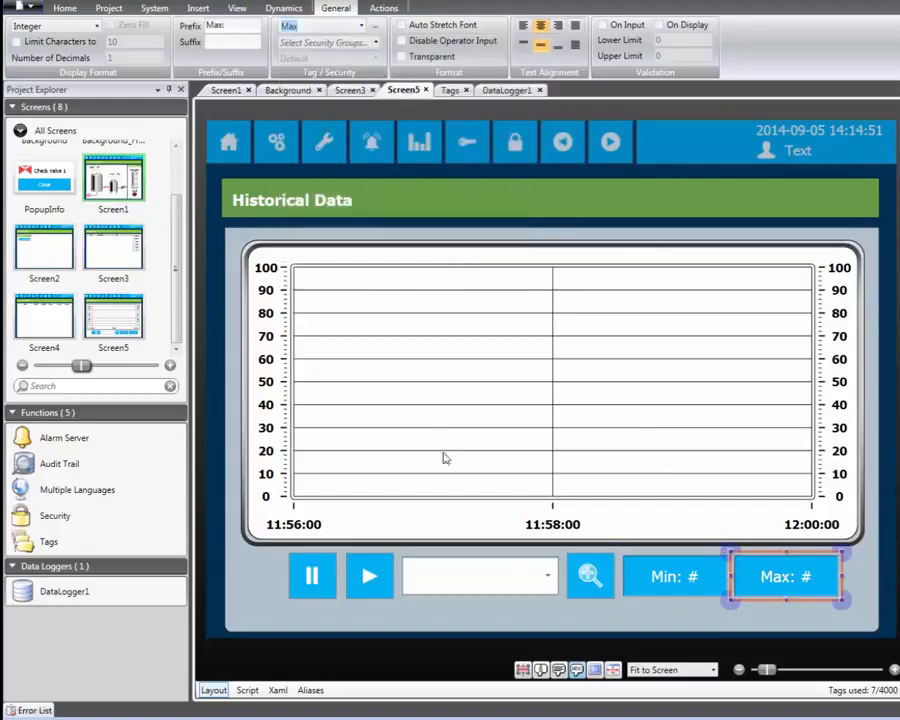
# Set the initial values of the Min, Max and TimeSpan tags to 0, 100 and 240.
pyautogui.click(135, 539)
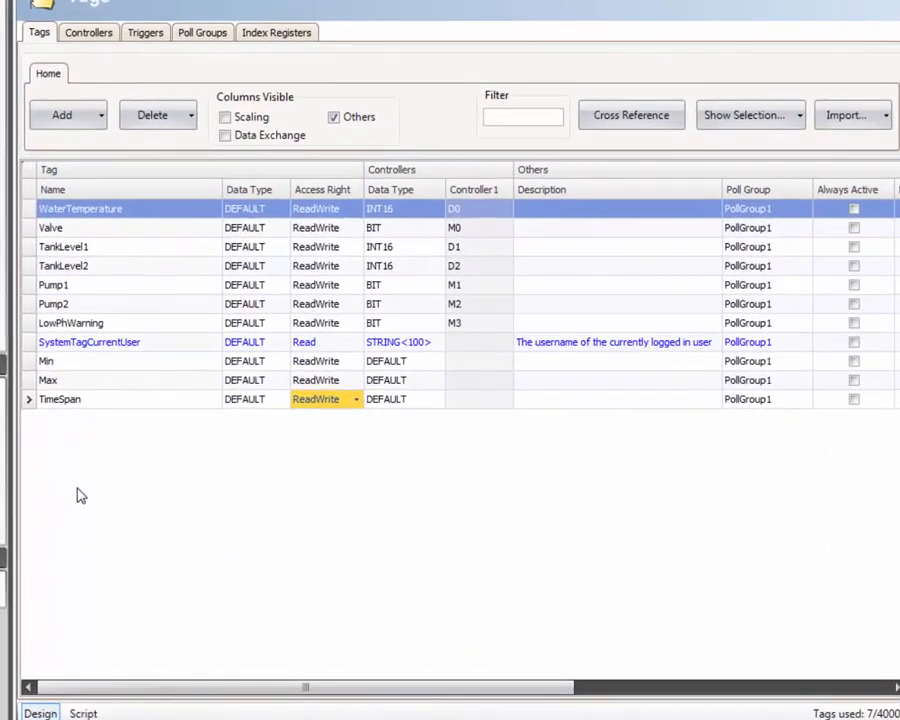
pyautogui.moveTo(102, 688); pyautogui.dragTo(355, 700)
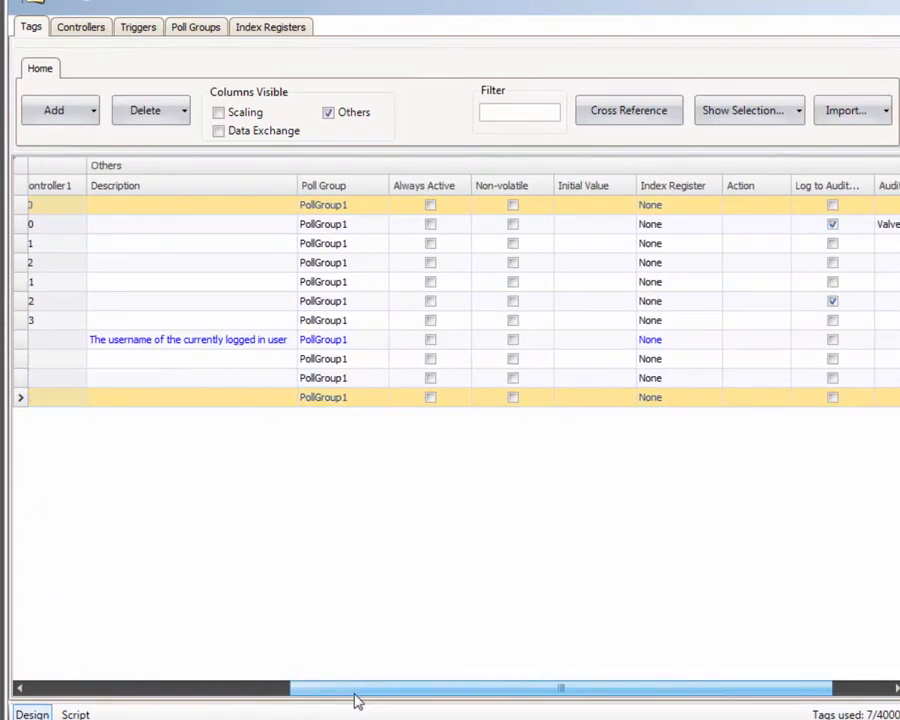
pyautogui.click(585, 360)
pyautogui.write('0')
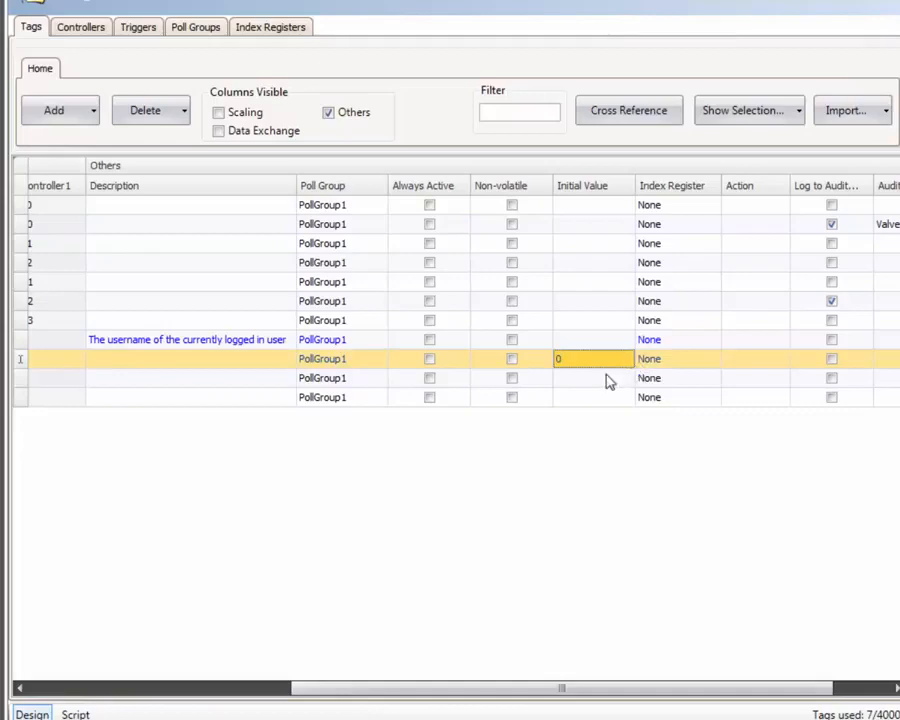
pyautogui.click(606, 379)
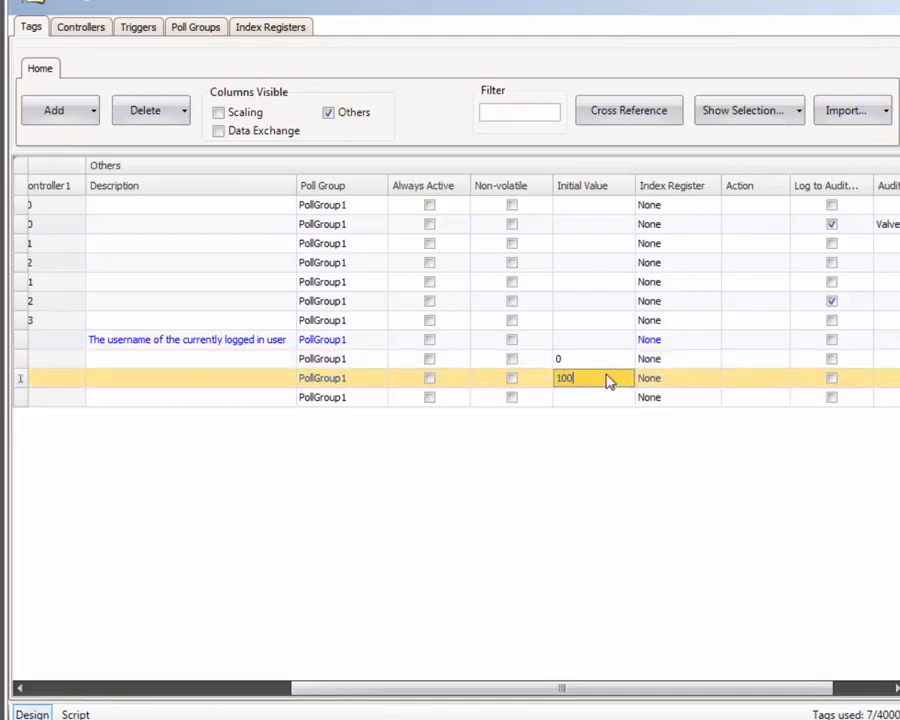
pyautogui.click(591, 396)
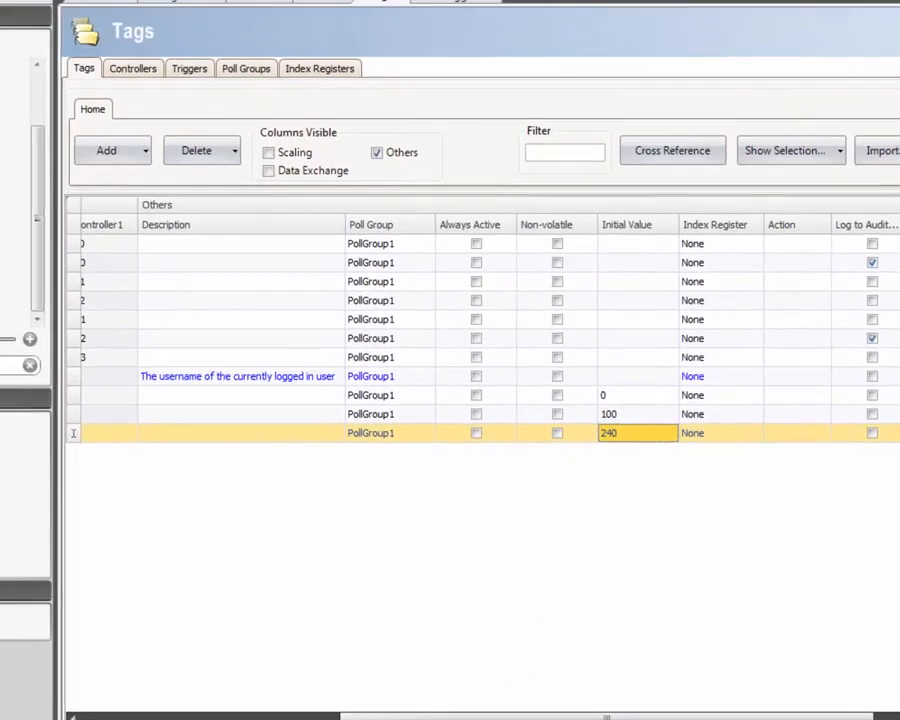
pyautogui.moveTo(470, 688); pyautogui.dragTo(223, 688)
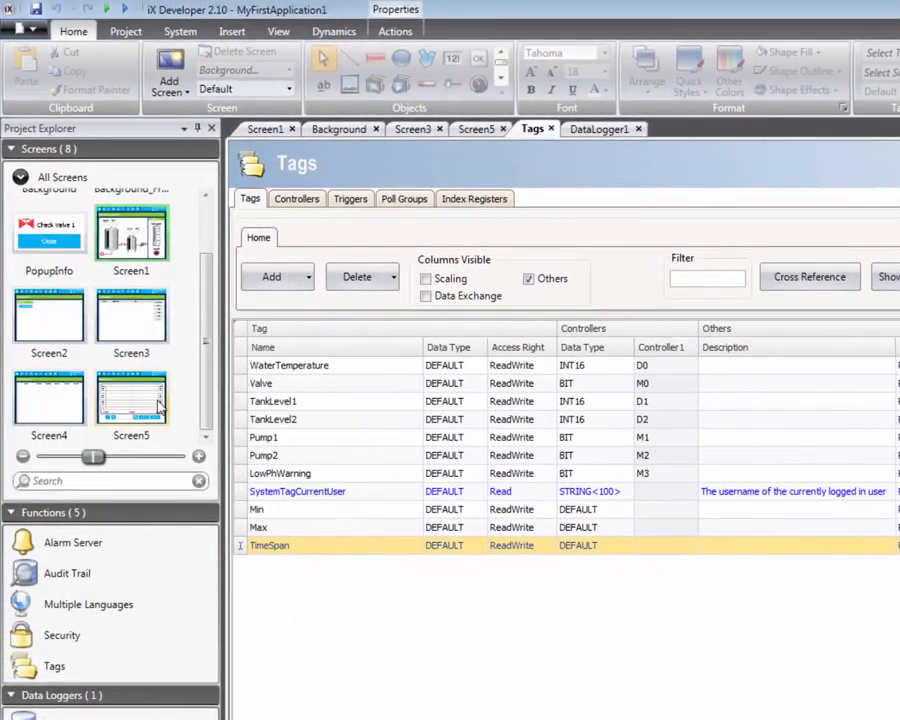
# Reopen Screen5 and run the project.
pyautogui.doubleClick(157, 402)
pyautogui.click(120, 33)
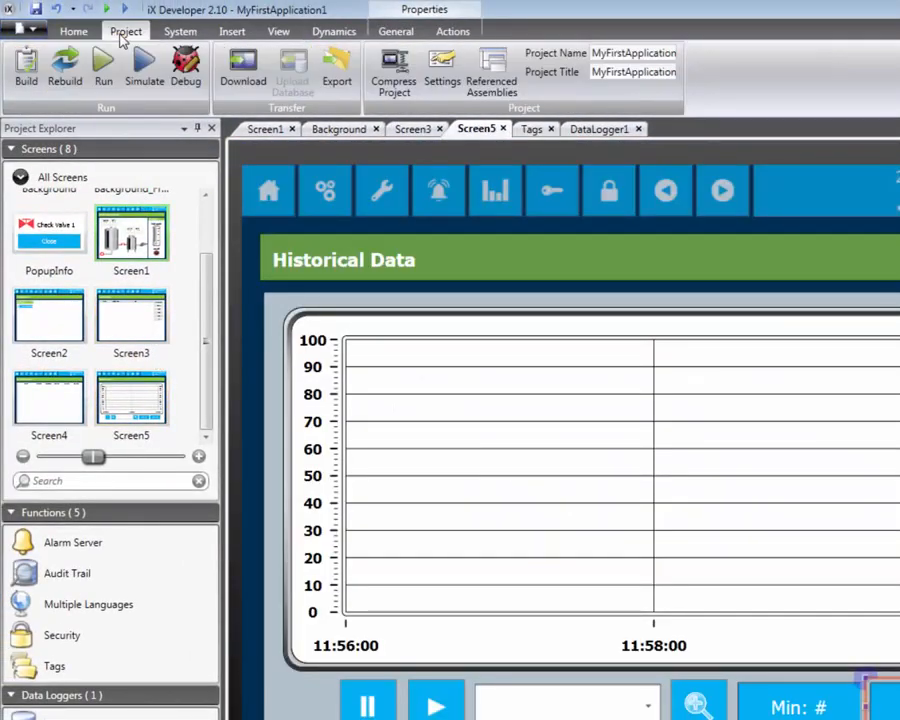
pyautogui.click(104, 76)
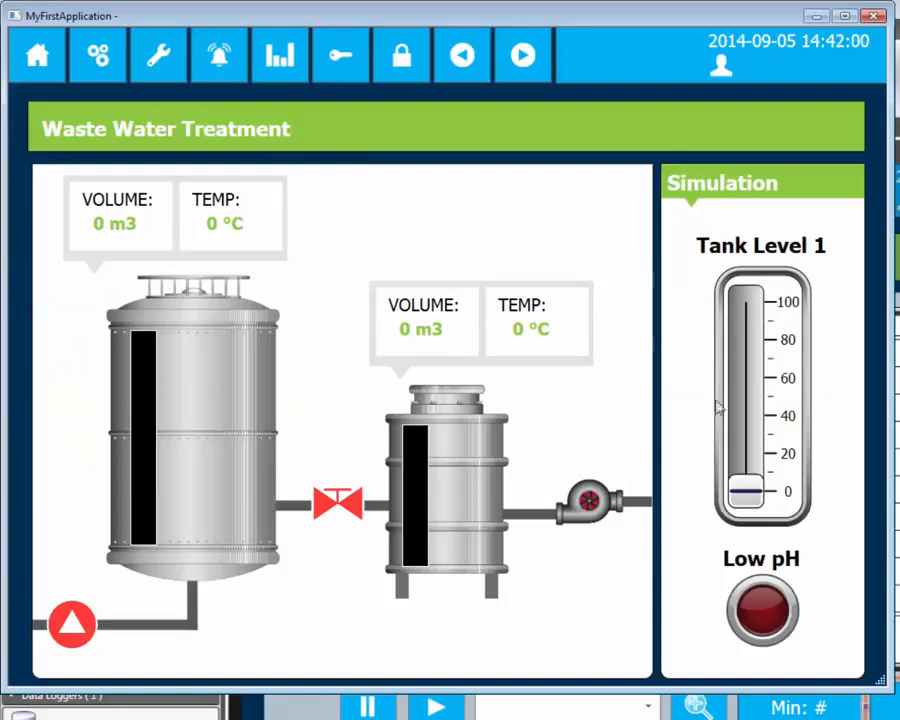
# Generate log data by setting Tank Level 1 to about 6 and then 44, toggling the valve three times in between.
pyautogui.moveTo(747, 500)
pyautogui.mouseDown()
pyautogui.moveTo(748, 366)
pyautogui.moveTo(750, 484)
pyautogui.mouseUp()
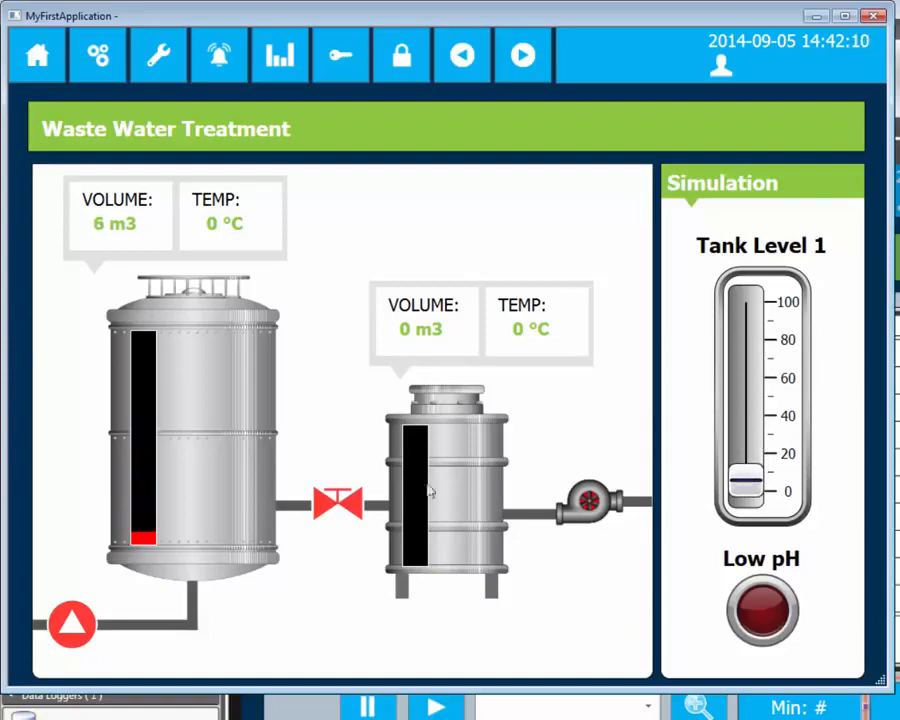
pyautogui.click(352, 498)
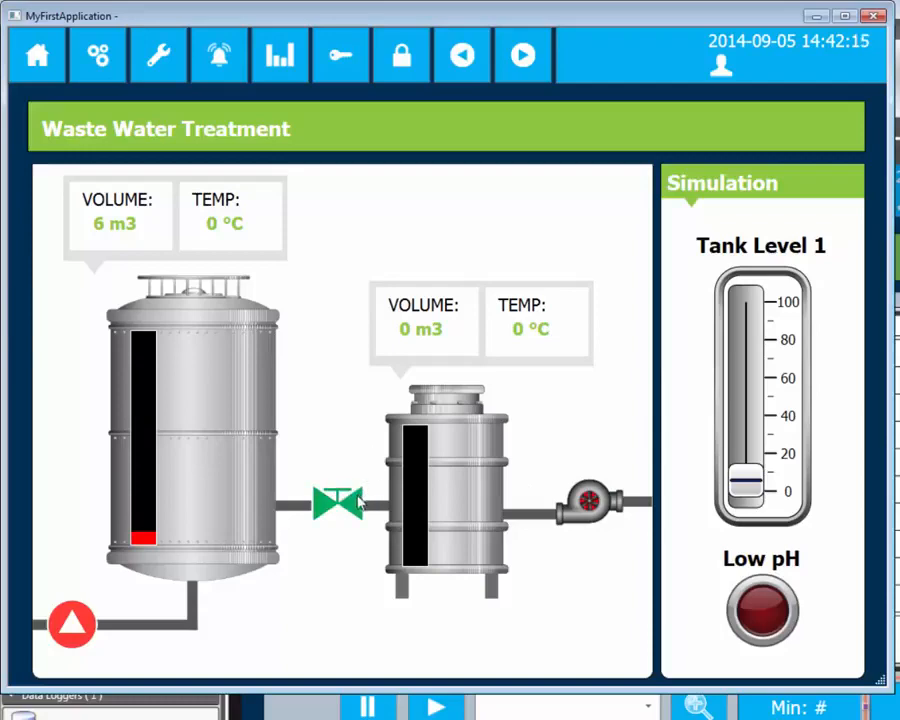
pyautogui.click(356, 501)
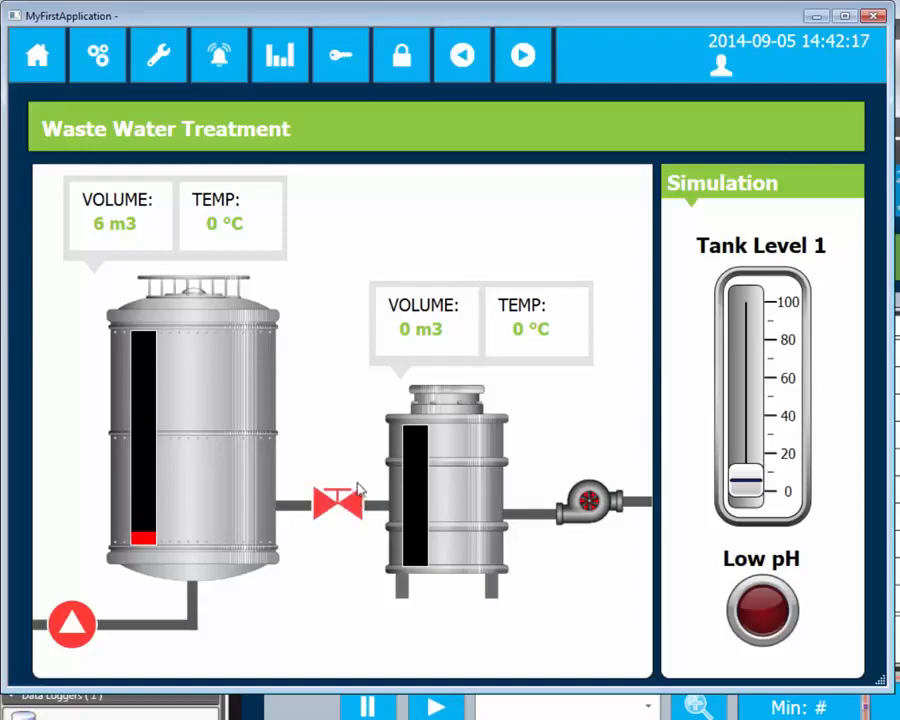
pyautogui.click(355, 501)
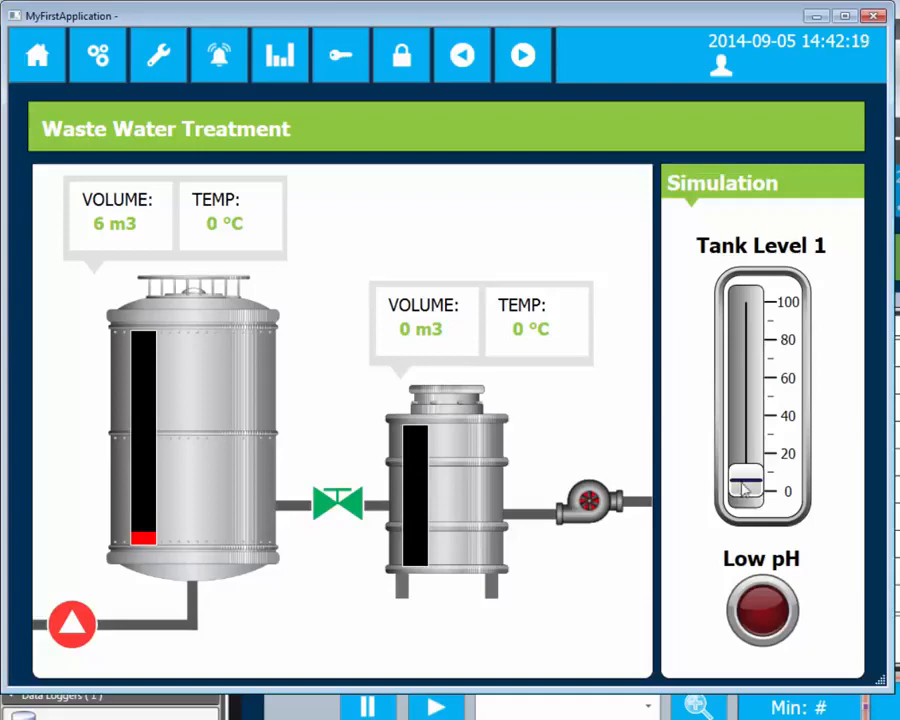
pyautogui.moveTo(745, 482); pyautogui.dragTo(745, 410)
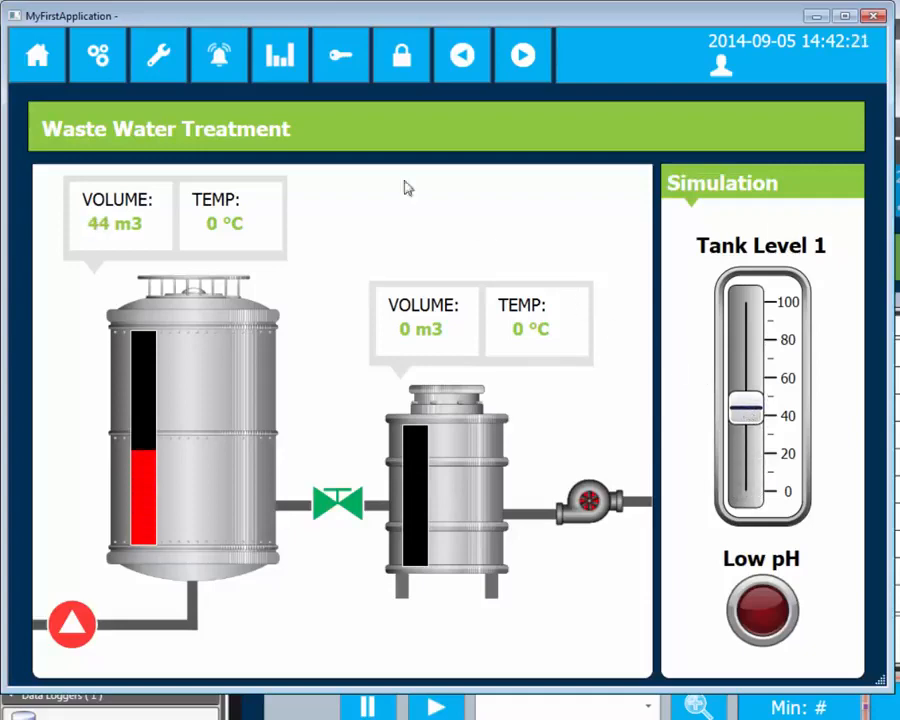
# On the Historical Data screen, view the trend history from 14:34:25 to 14:42:25, then return to the live trend.
pyautogui.click(285, 60)
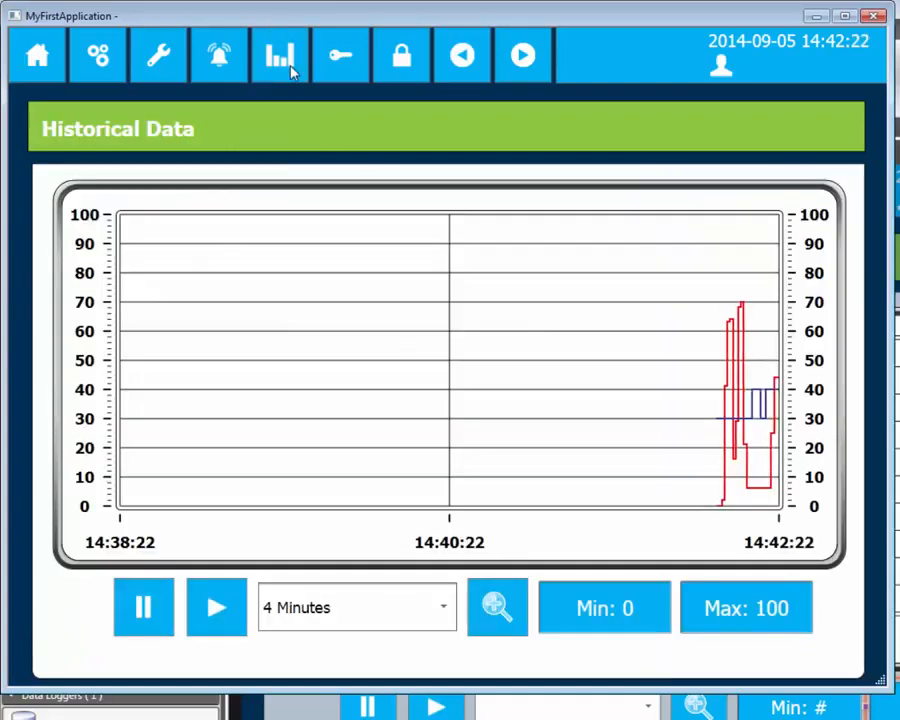
pyautogui.click(140, 622)
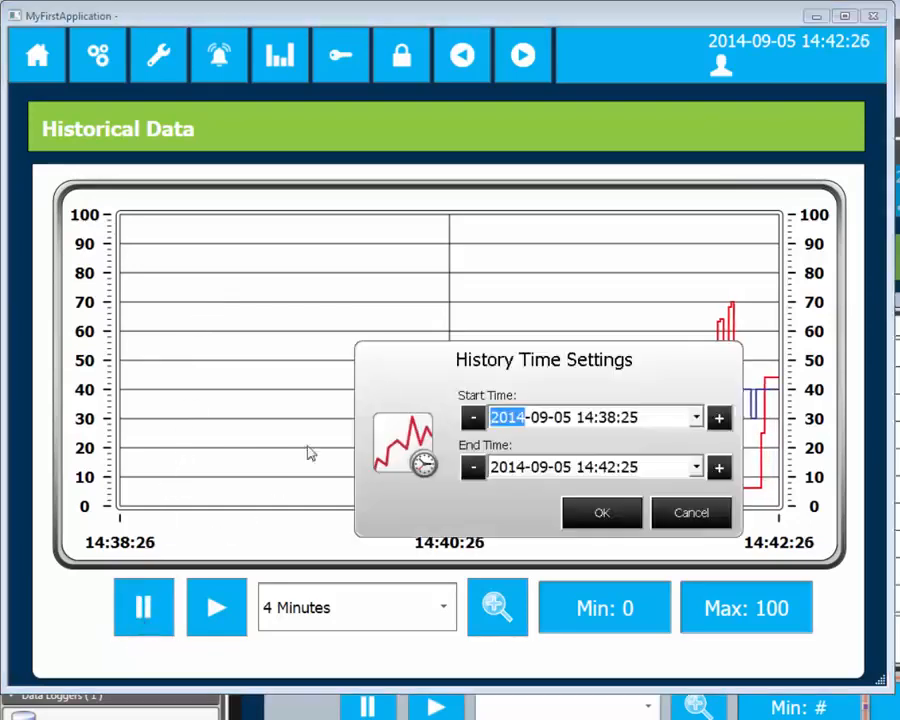
pyautogui.click(607, 418)
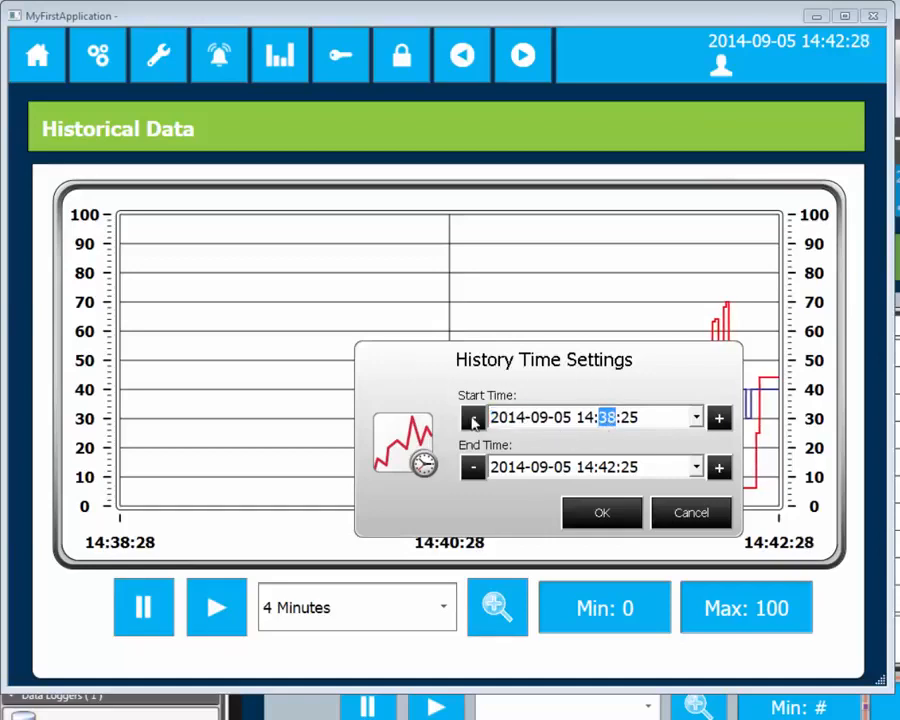
pyautogui.click(473, 418)
pyautogui.click(473, 418)
pyautogui.click(473, 418)
pyautogui.click(473, 418)
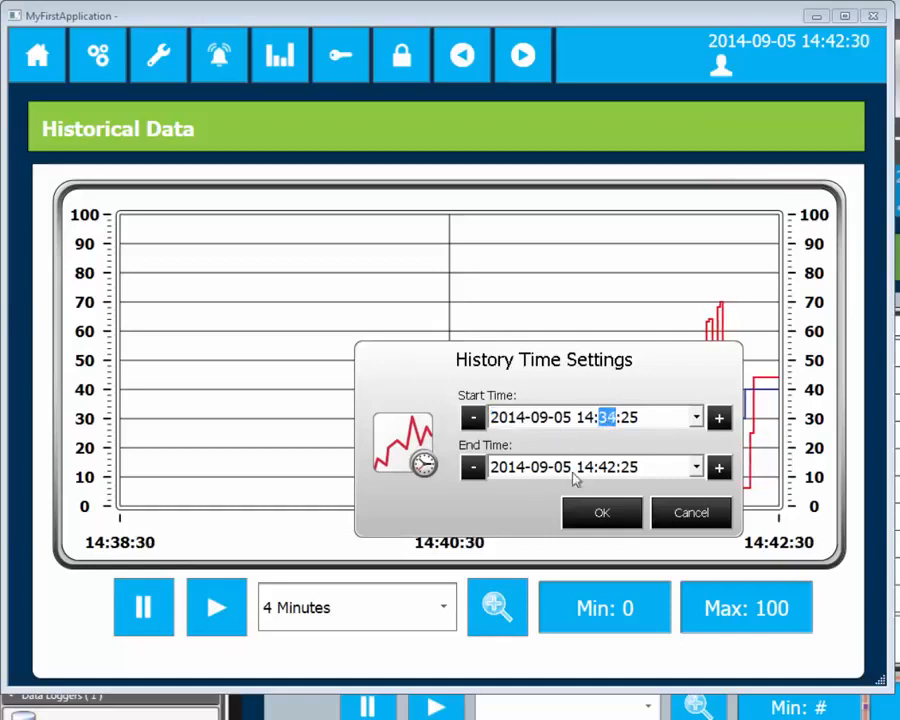
pyautogui.click(603, 514)
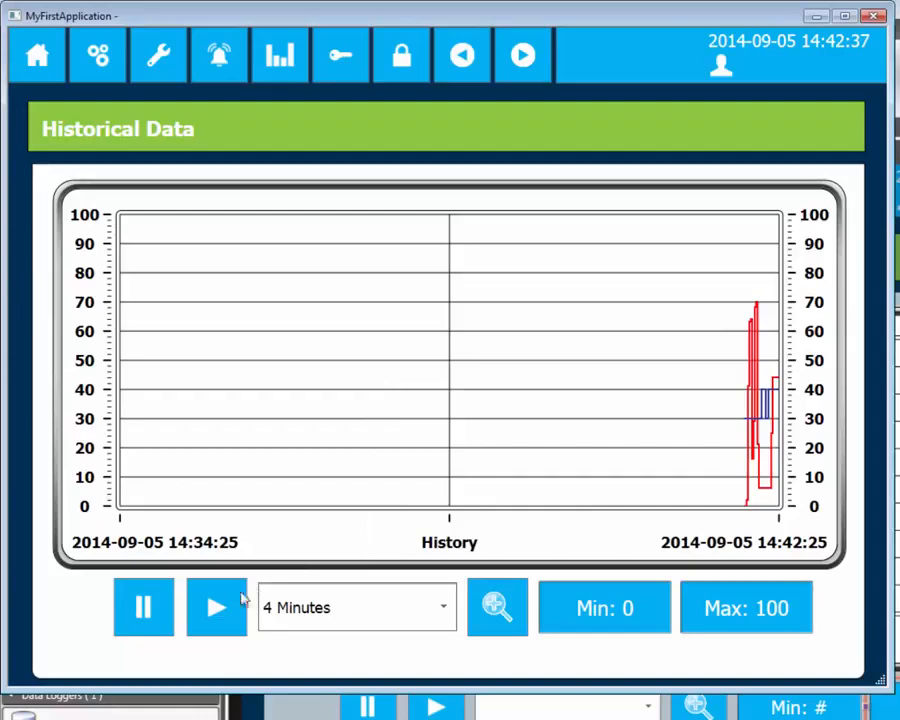
pyautogui.click(218, 612)
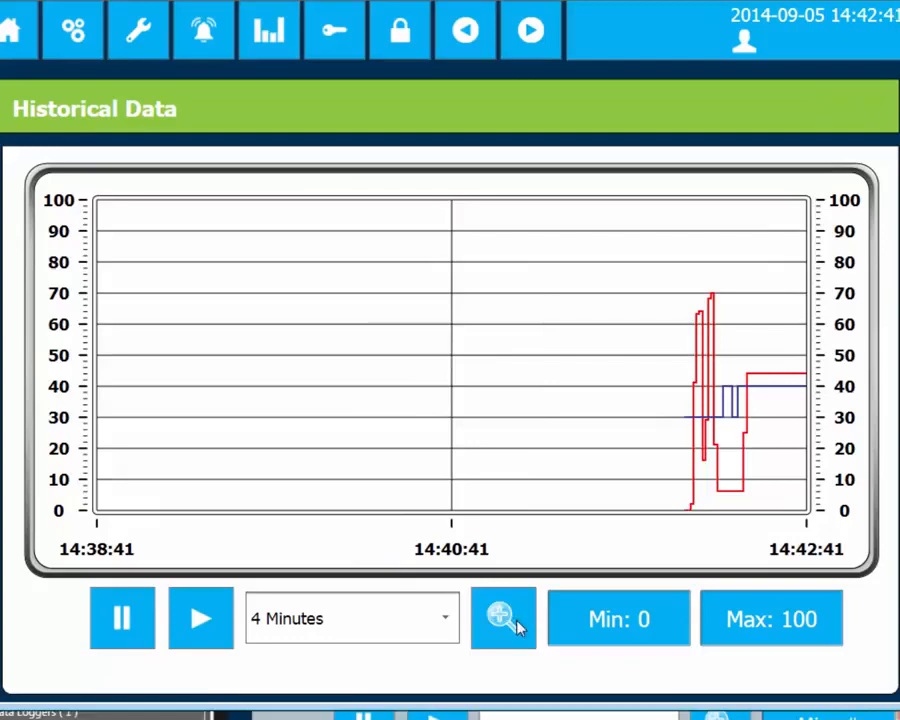
# Show the trend legend in the plot's upper-left corner and move the time marker onto the red curve's first peak.
pyautogui.click(506, 609)
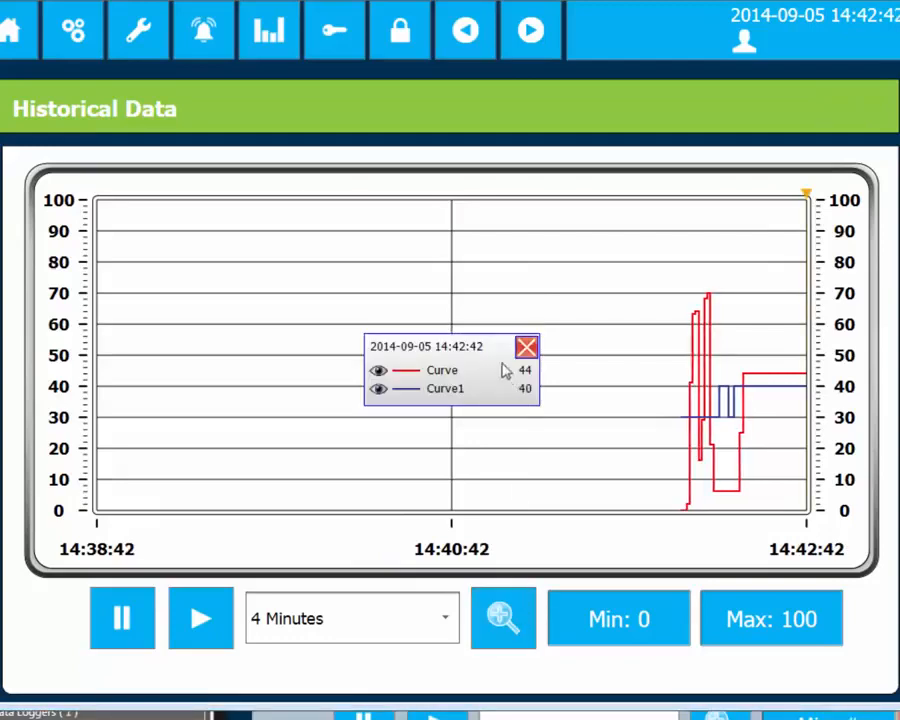
pyautogui.moveTo(502, 372); pyautogui.dragTo(243, 225)
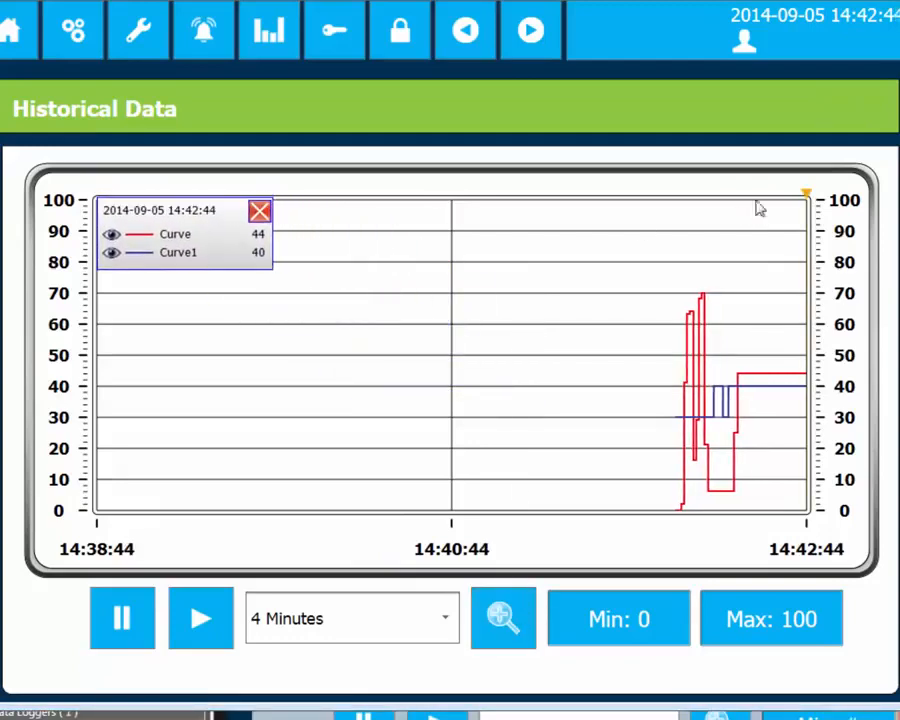
pyautogui.moveTo(808, 197); pyautogui.dragTo(676, 203)
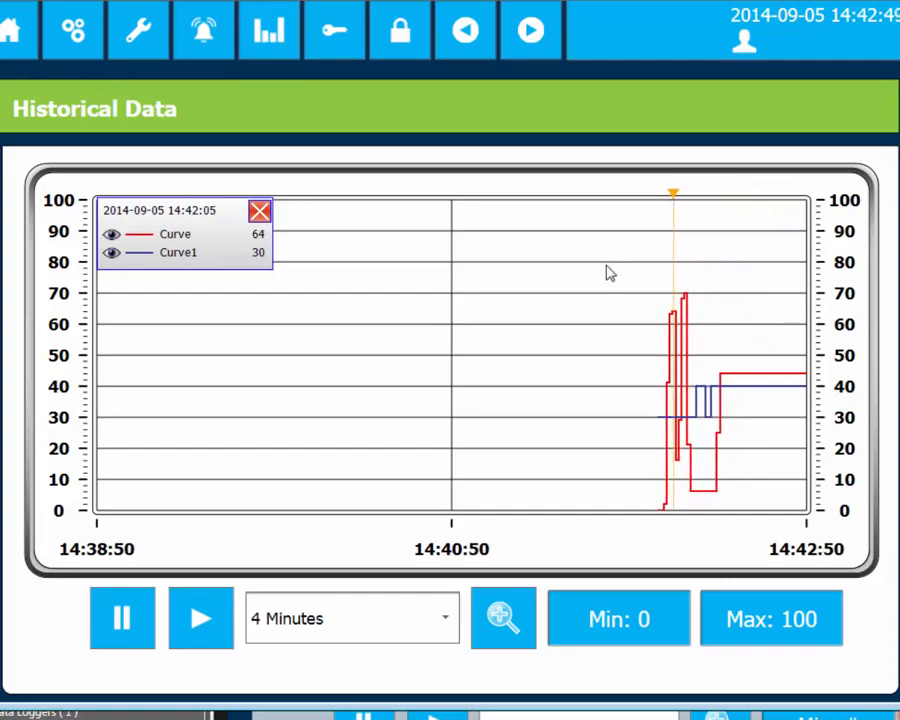
# Set the trend viewer's Max value to 200 and its Min value to 10.
pyautogui.click(755, 619)
pyautogui.click(530, 297)
pyautogui.click(514, 352)
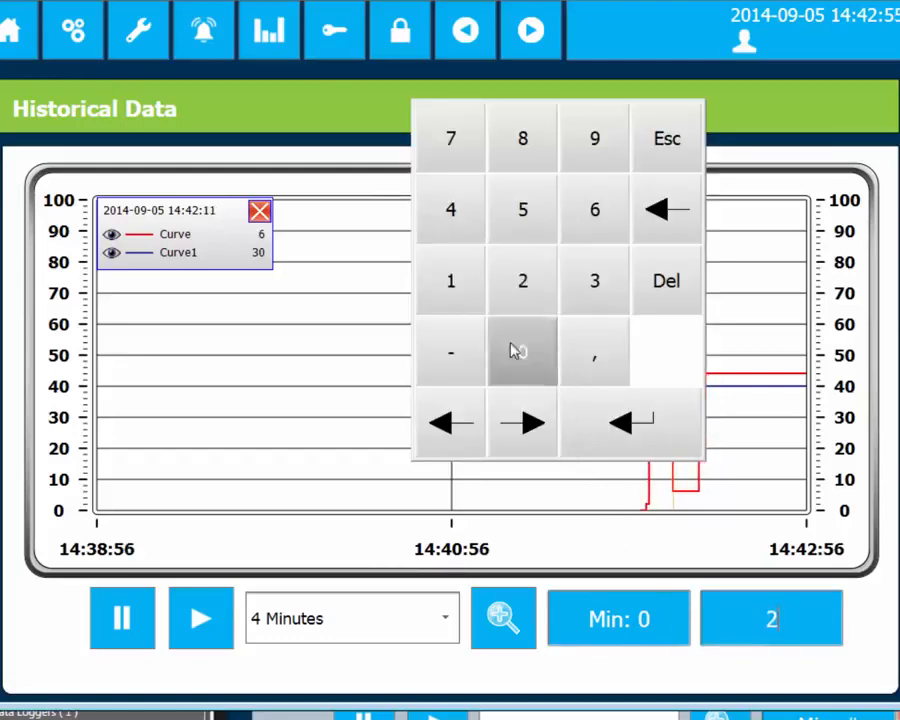
pyautogui.click(514, 352)
pyautogui.click(628, 424)
pyautogui.click(632, 632)
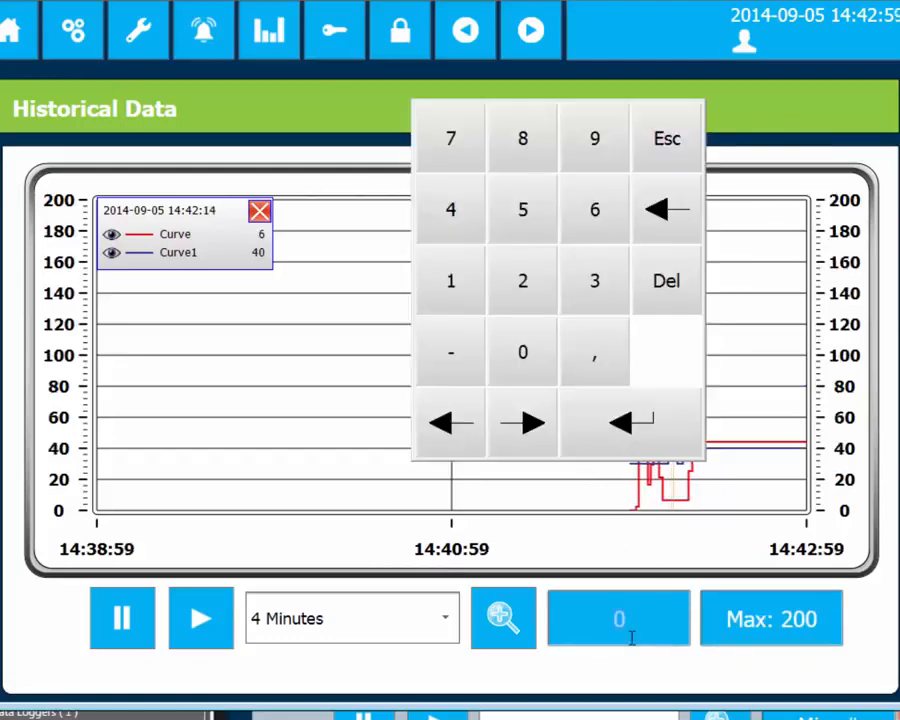
pyautogui.click(451, 284)
pyautogui.click(522, 354)
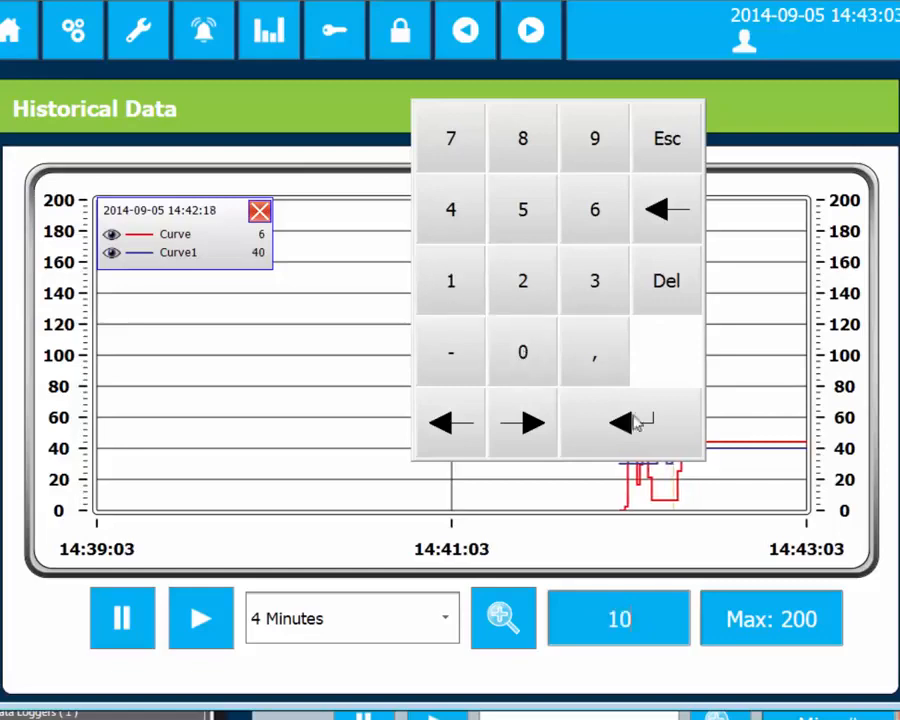
pyautogui.click(620, 420)
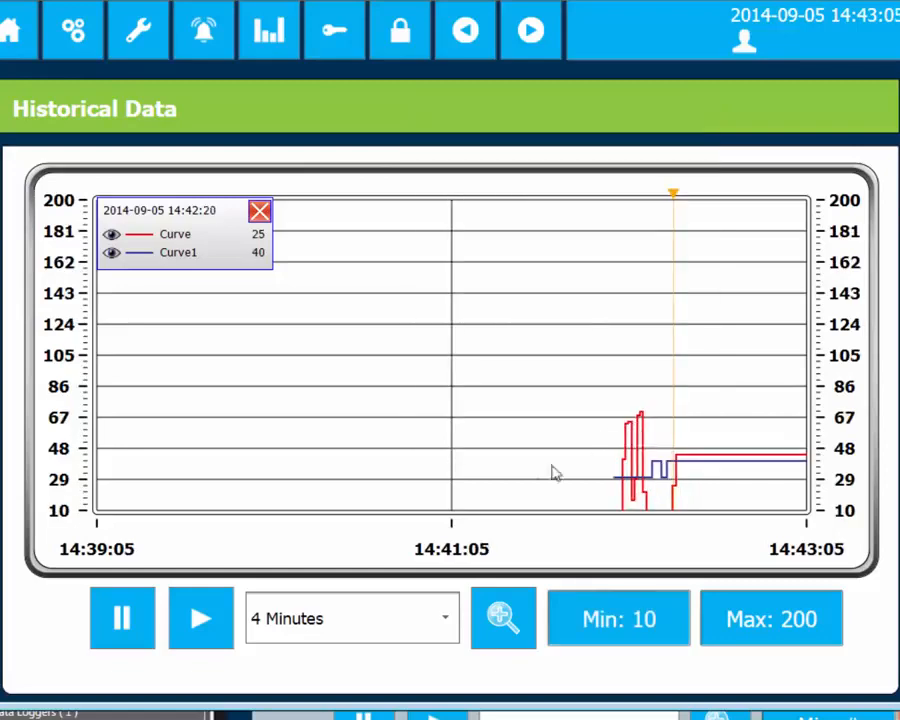
# Change the trend viewer's time span to 10 Seconds.
pyautogui.click(447, 626)
pyautogui.scroll(1, 445, 660)
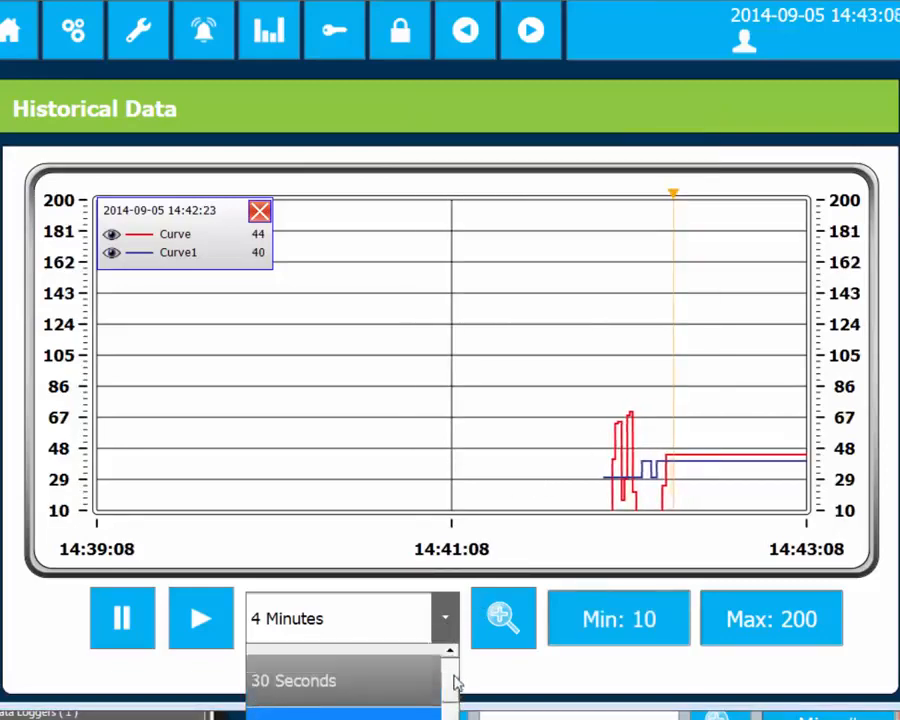
pyautogui.click(388, 674)
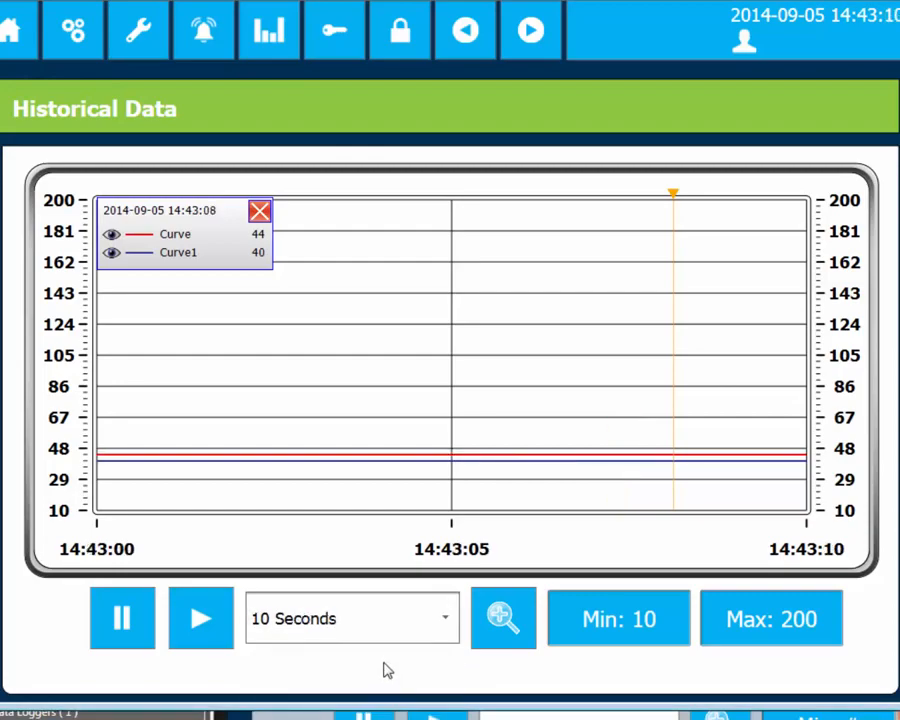